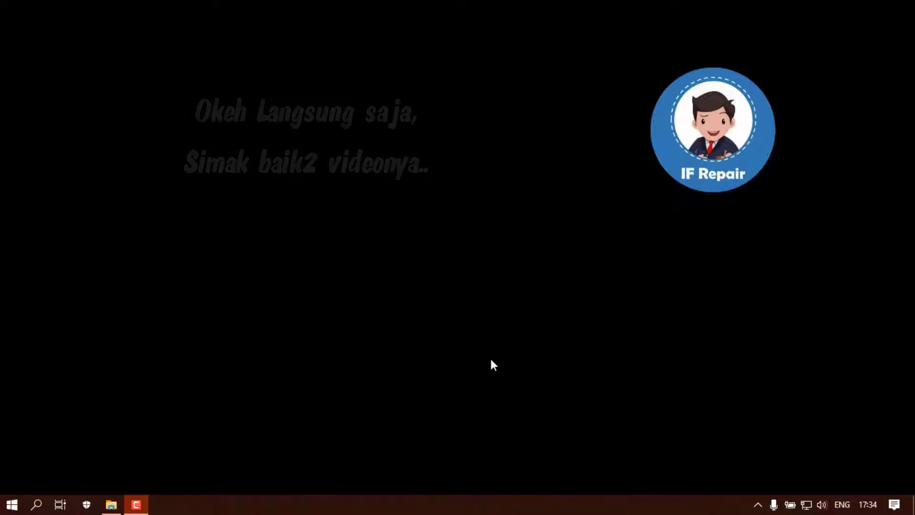
- Open the Videos folder and display the detailed file properties of the Judul 1 Word document
left_click(118, 509)
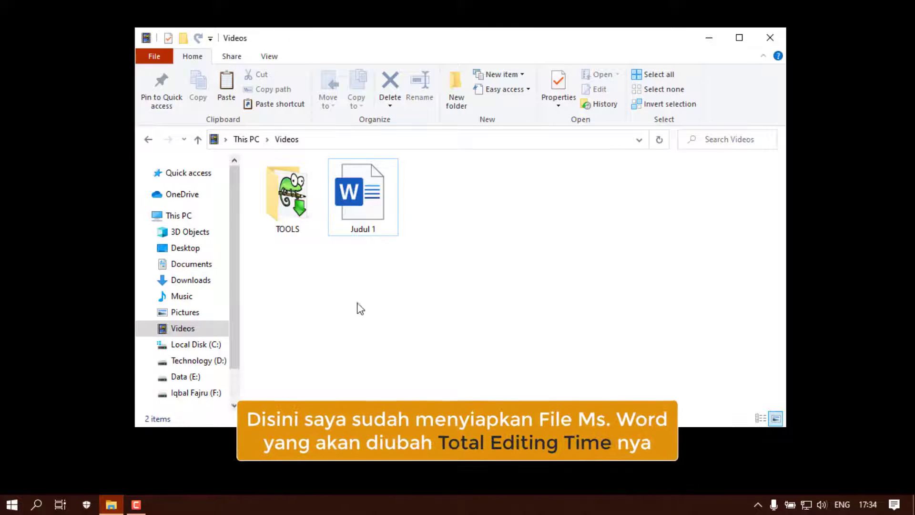
left_click(375, 213)
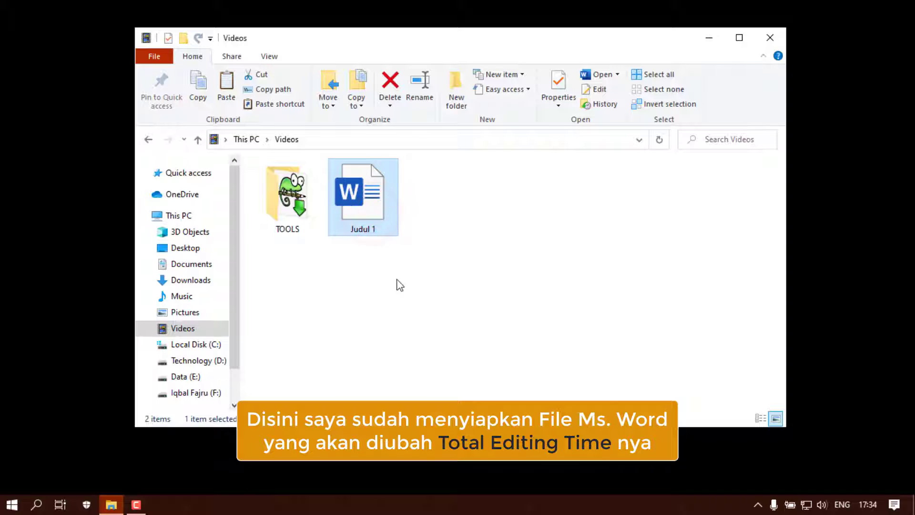
right_click(384, 205)
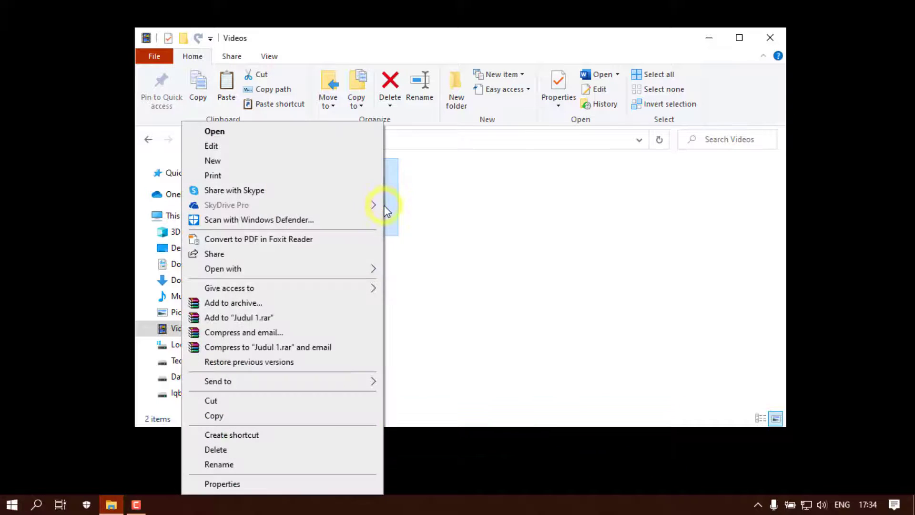
left_click(294, 484)
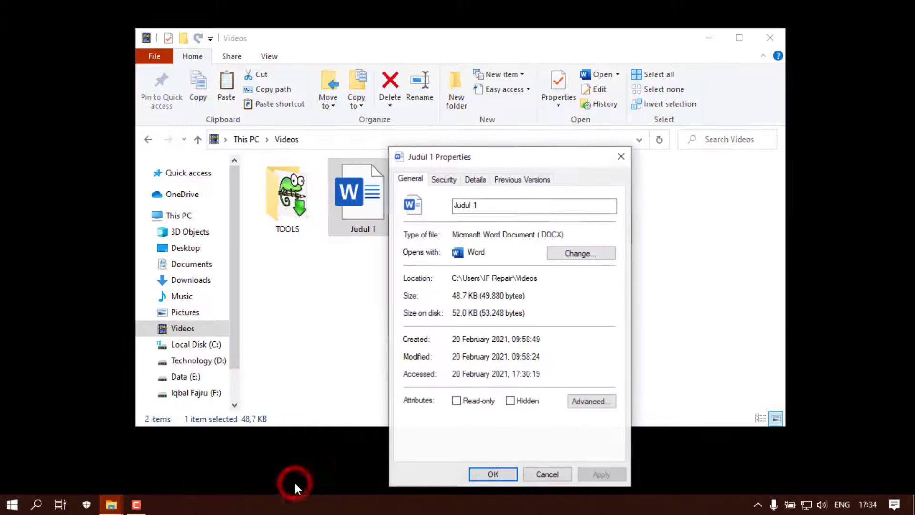
left_click_drag(489, 159, 524, 90)
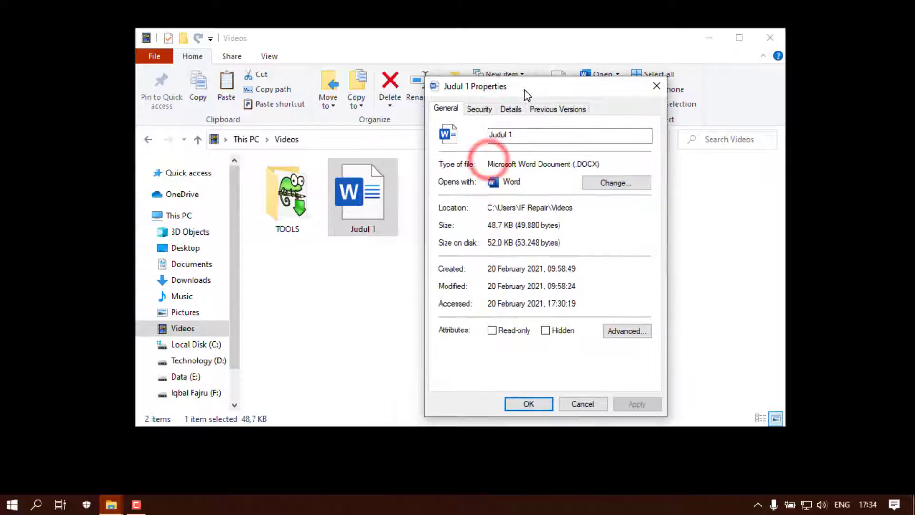
left_click(511, 109)
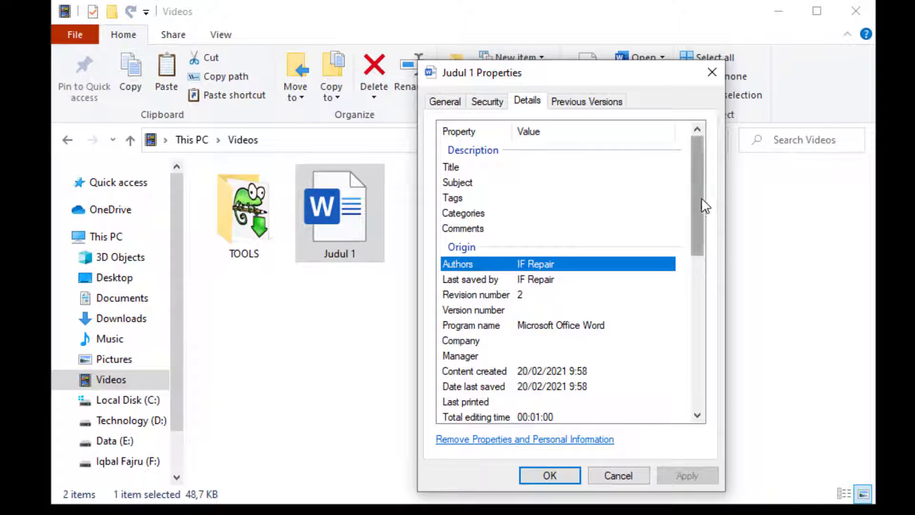
- Examine the total editing time, content created and date last saved properties of the Judul 1 document
left_click_drag(701, 199, 699, 227)
left_click(480, 354)
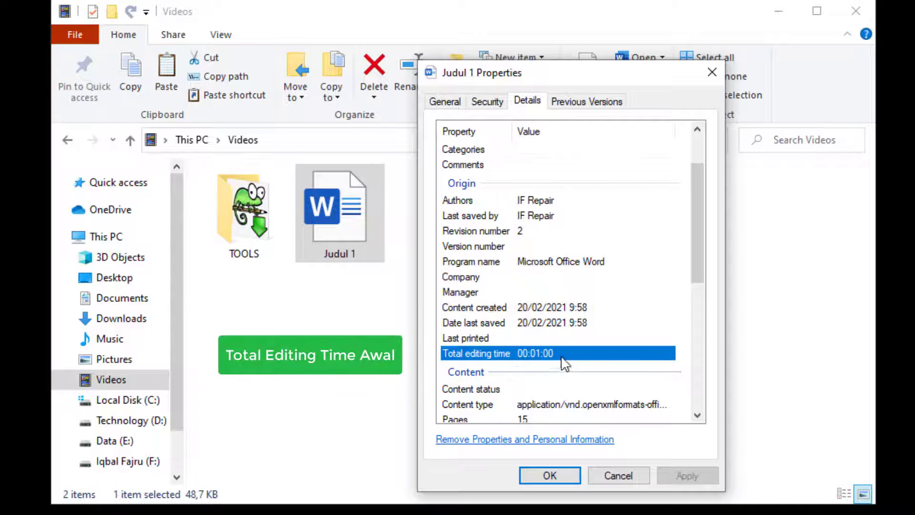
left_click(562, 322)
left_click(563, 307)
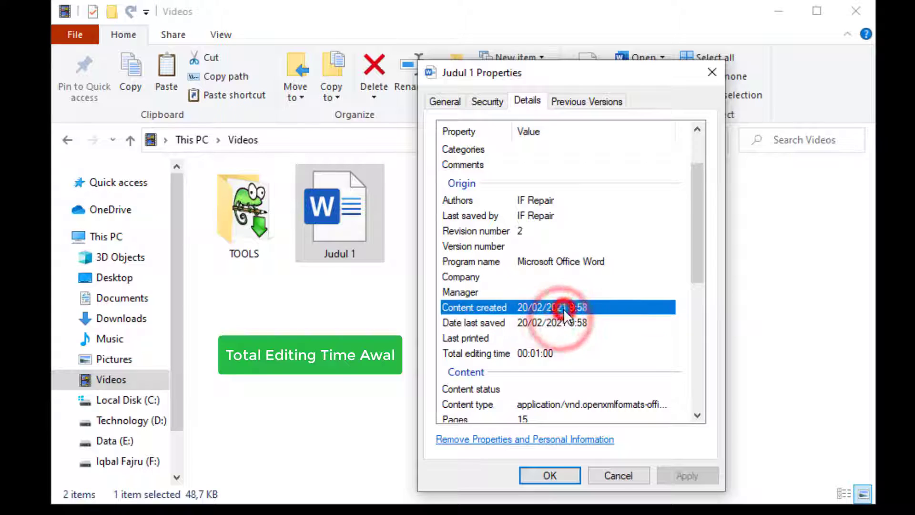
left_click(565, 322)
left_click(564, 354)
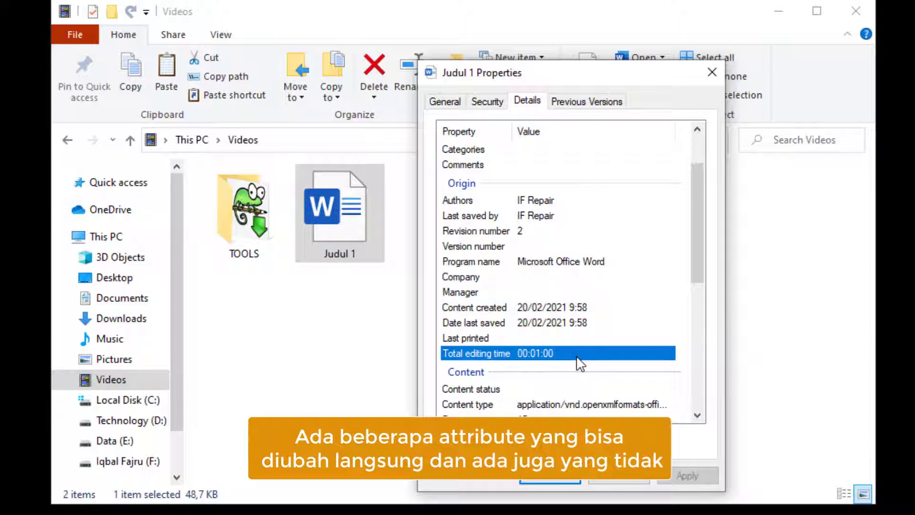
- Enter a new author's name for the document and set its revision number to 1
left_click(556, 199)
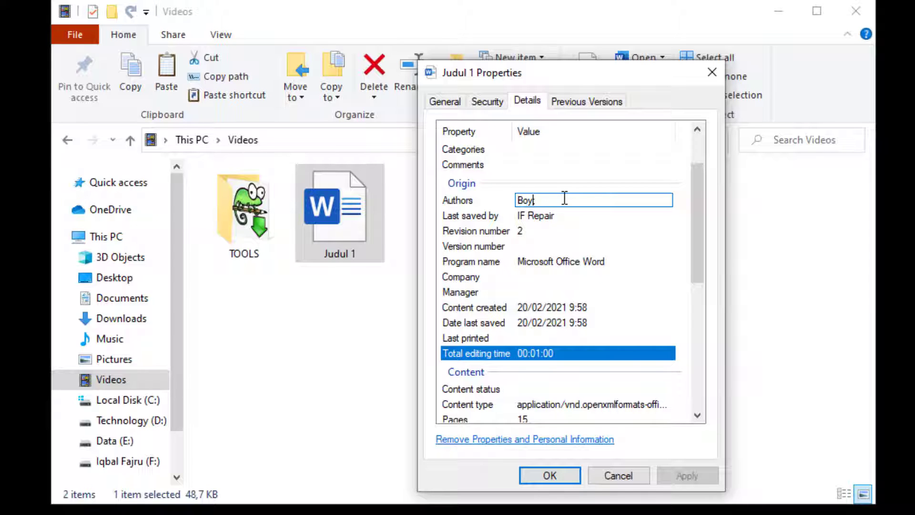
type("Boy")
left_click(535, 215)
left_click(531, 231)
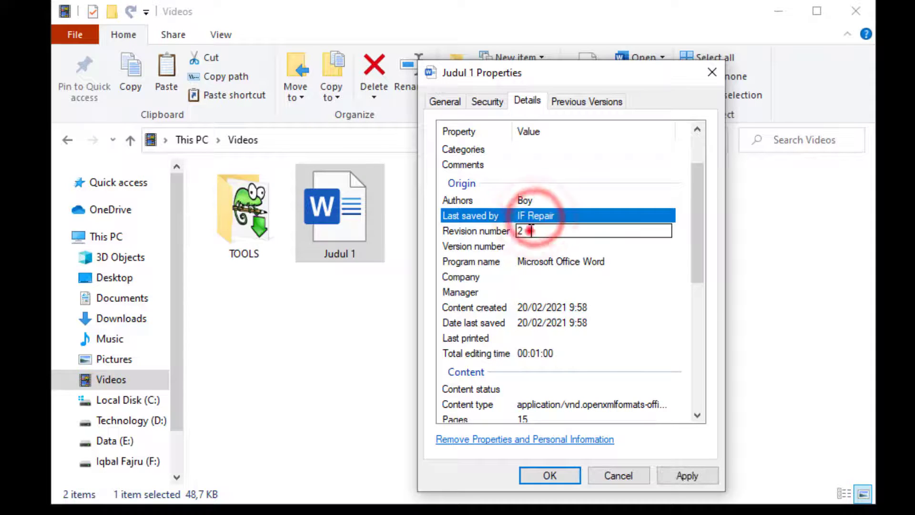
type("1")
- Check which remaining origin properties can be edited, from the version number down to the total editing time
left_click(529, 246)
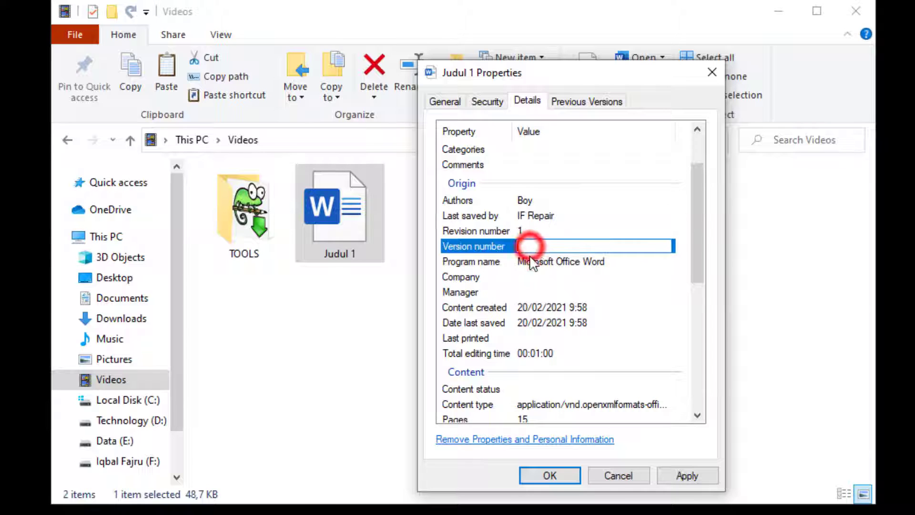
left_click(530, 261)
left_click(530, 291)
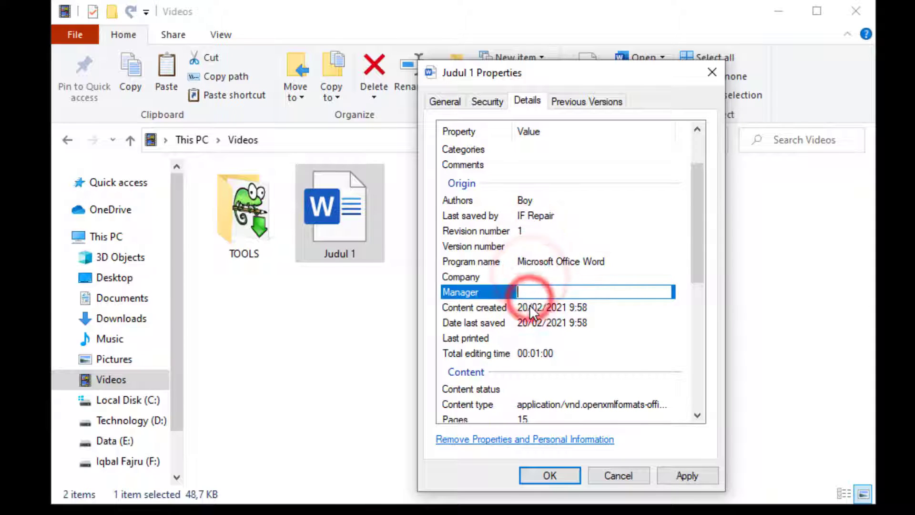
left_click(530, 305)
left_click(530, 321)
left_click(536, 308)
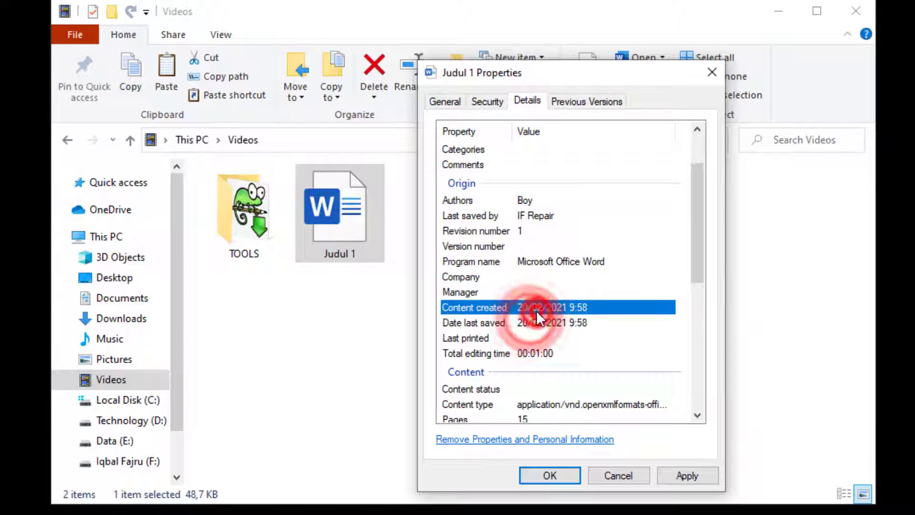
left_click(520, 358)
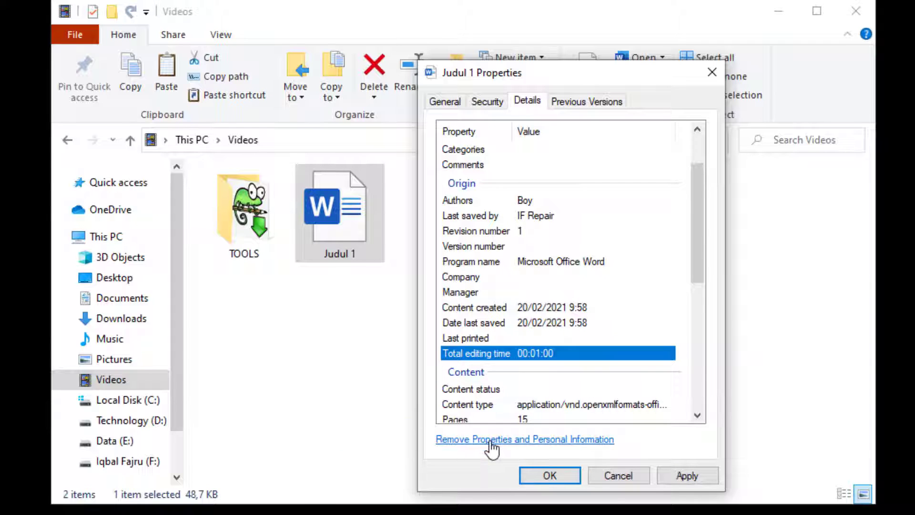
- Remove all listed properties and personal information from the Judul 1 file itself, then apply the changes and close its properties
left_click(490, 441)
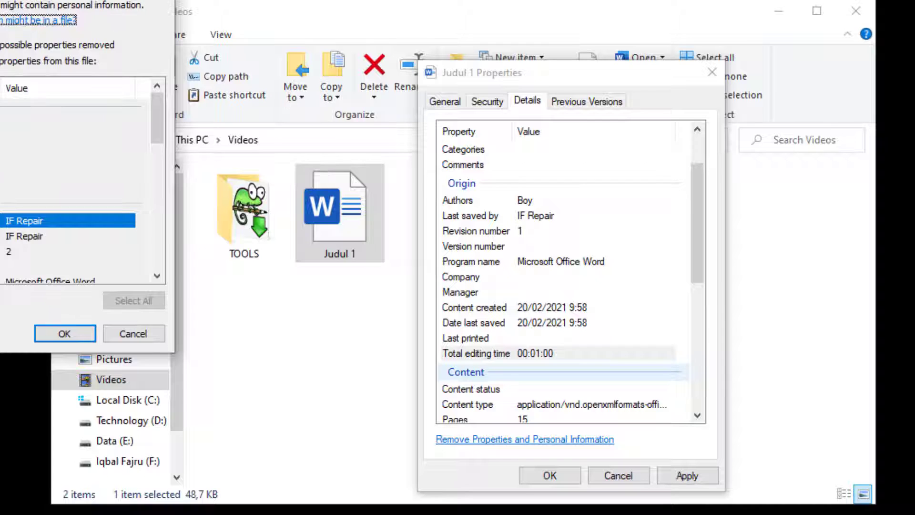
left_click_drag(85, 1, 330, 80)
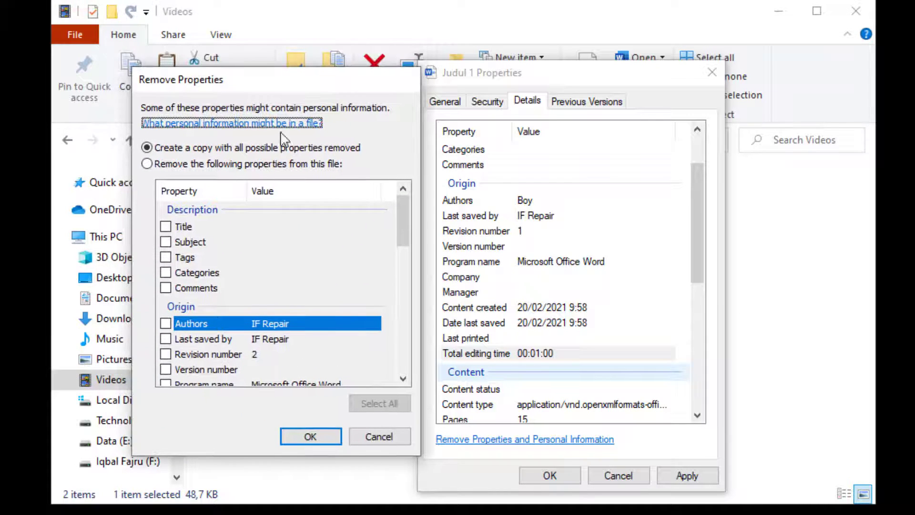
left_click(164, 164)
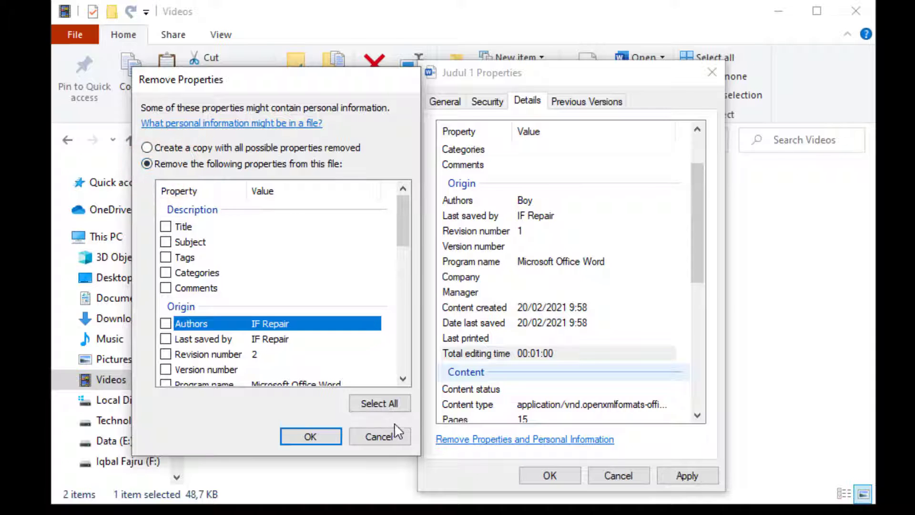
left_click(382, 404)
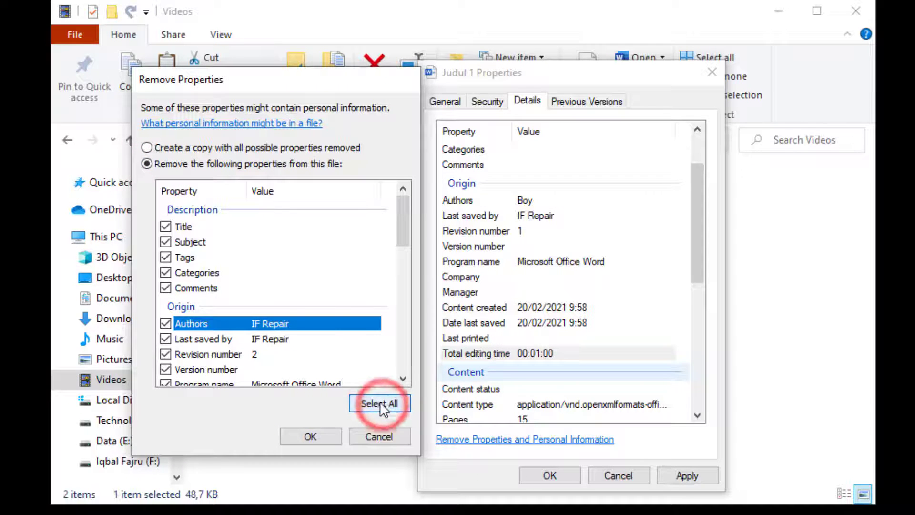
left_click(313, 435)
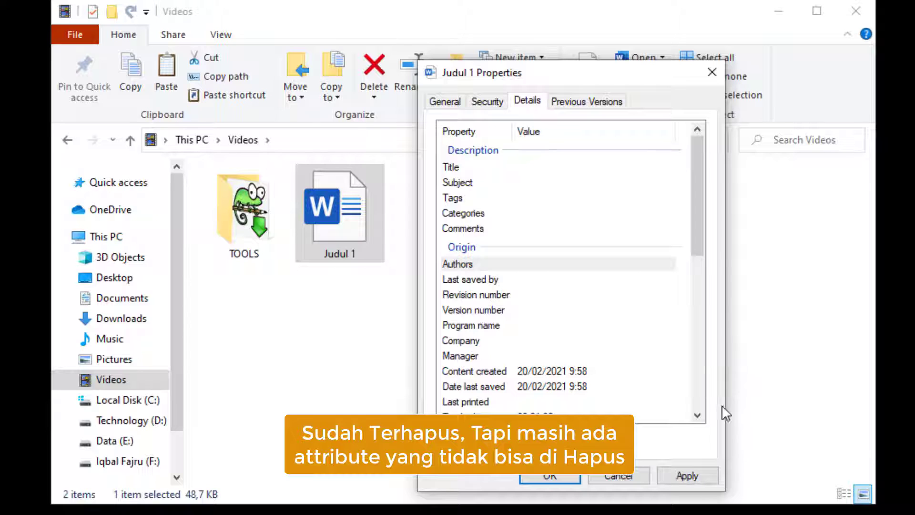
left_click(698, 475)
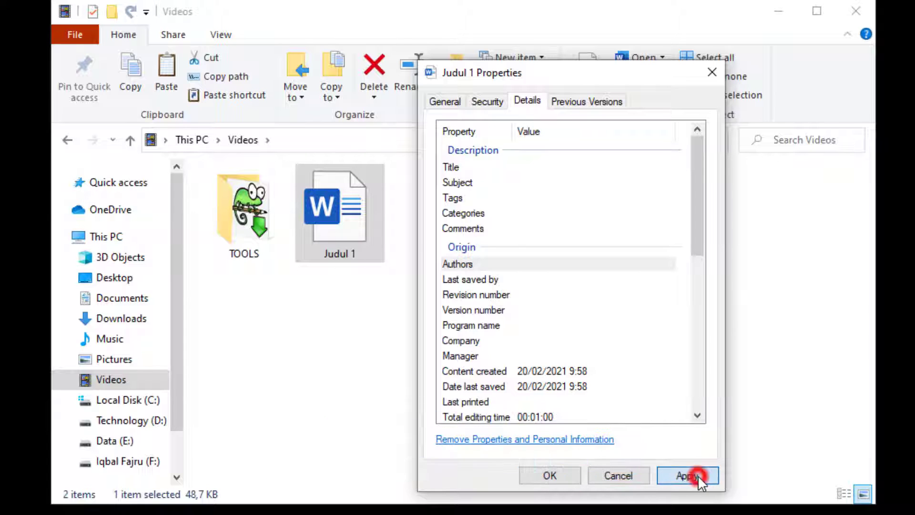
left_click(568, 473)
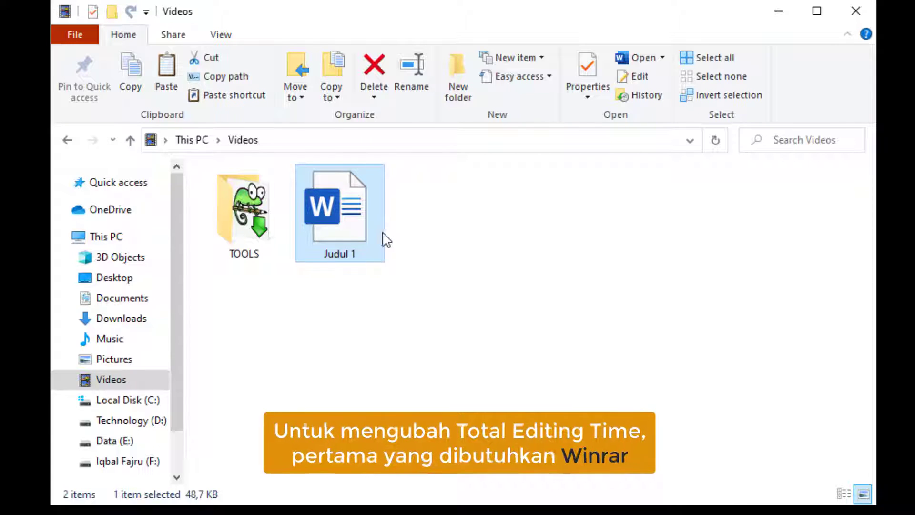
- Check that the WinRAR archive commands are available for the Judul 1 file
right_click(367, 230)
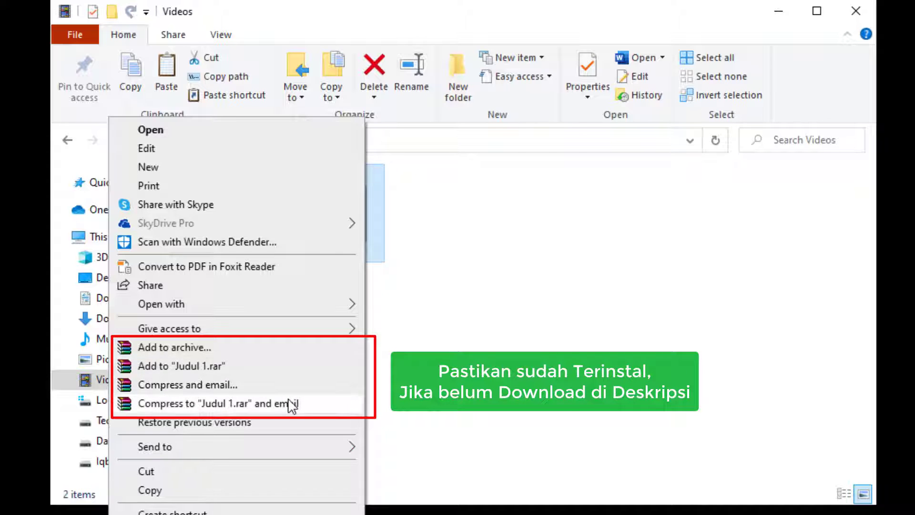
left_click(411, 379)
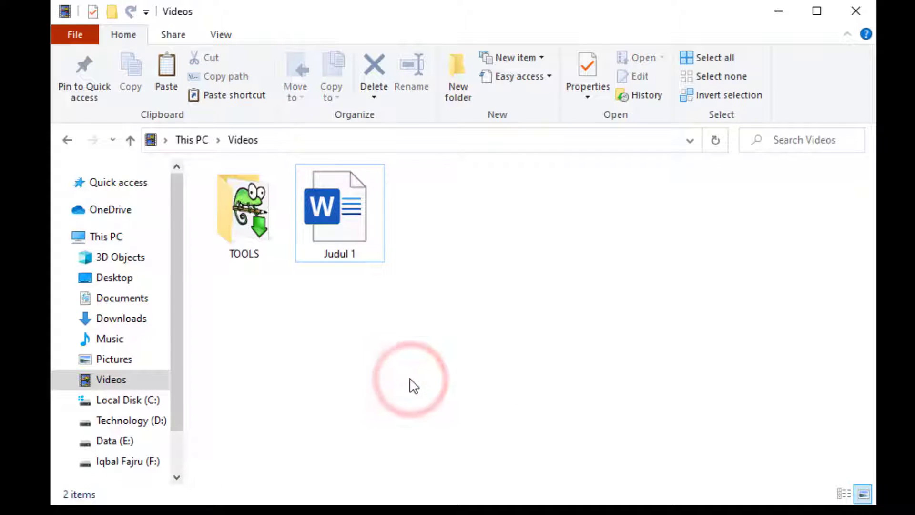
- Start npp.7.9.3.Installer from the TOOLS folder with English as the installer language
double_click(258, 228)
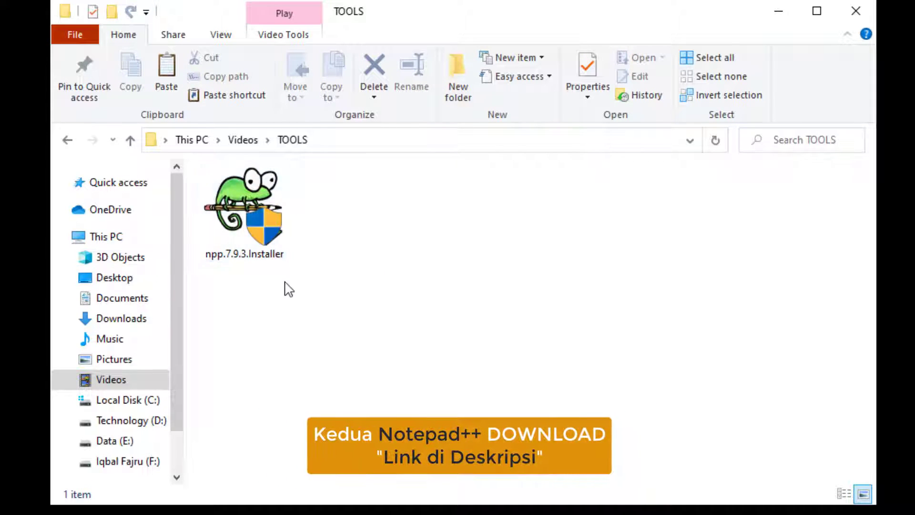
left_click(271, 241)
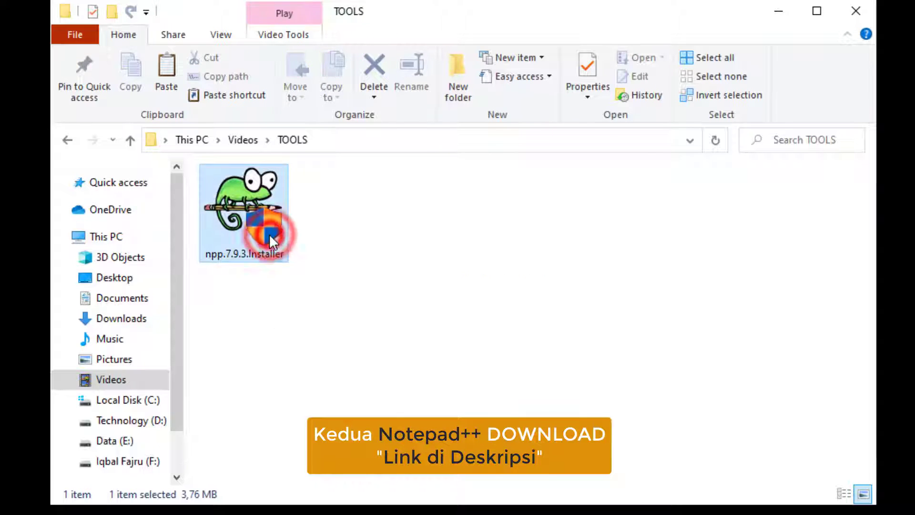
double_click(270, 234)
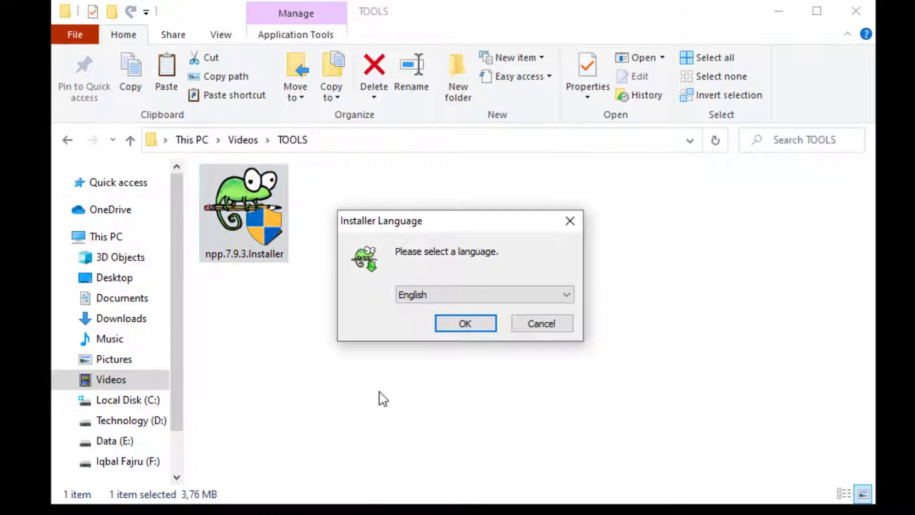
left_click(465, 324)
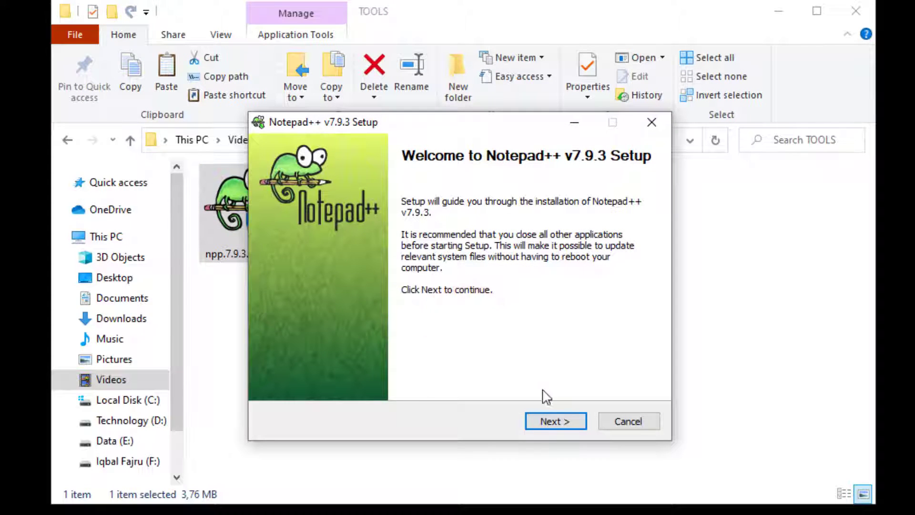
- Accept the license and install Notepad++ v7.9.3 in C:\Program Files (x86)\Notepad++ without a desktop shortcut, finishing setup without running it
left_click(554, 422)
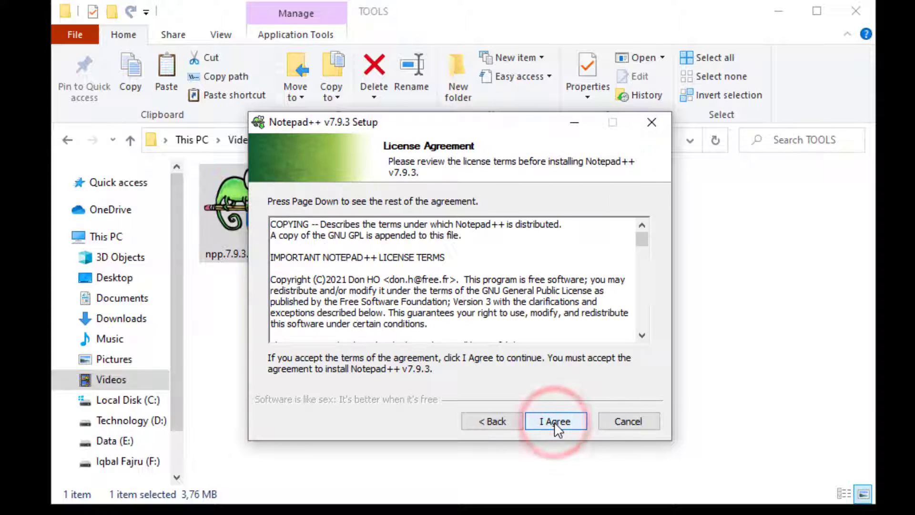
left_click(554, 422)
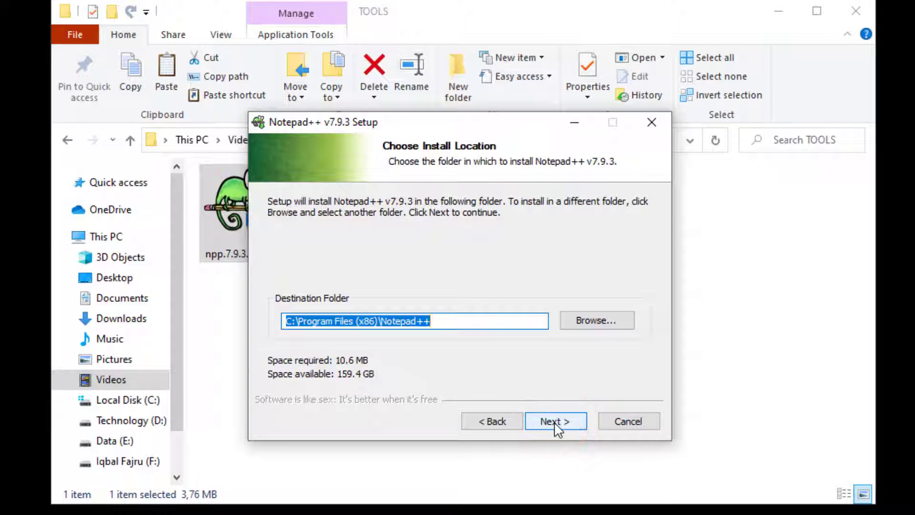
left_click(554, 422)
left_click(554, 422)
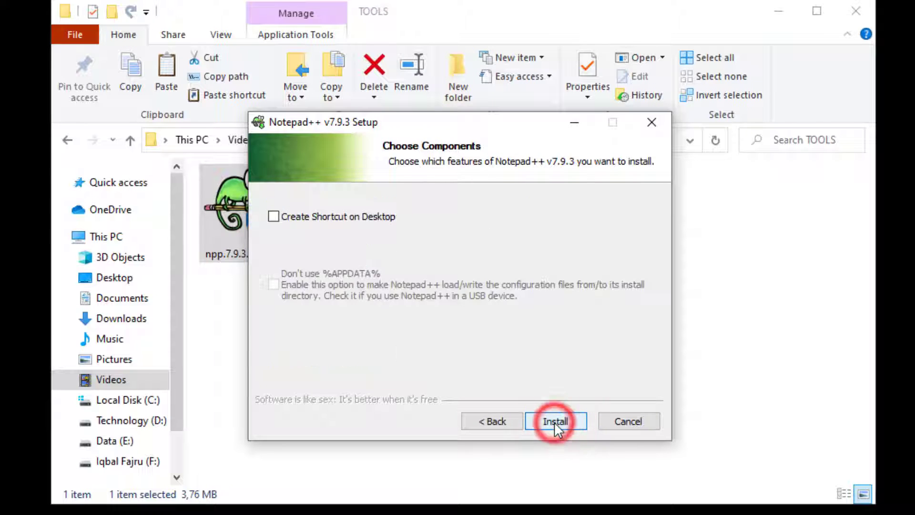
left_click(554, 422)
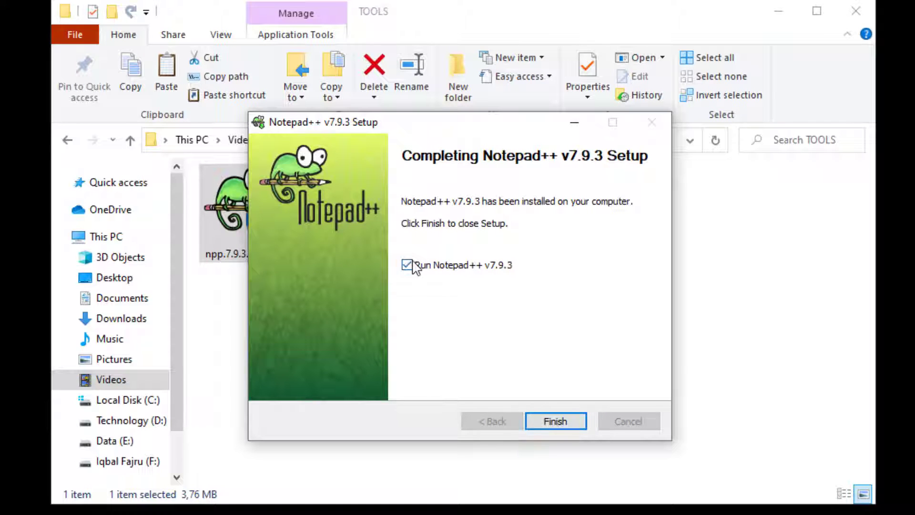
left_click(412, 263)
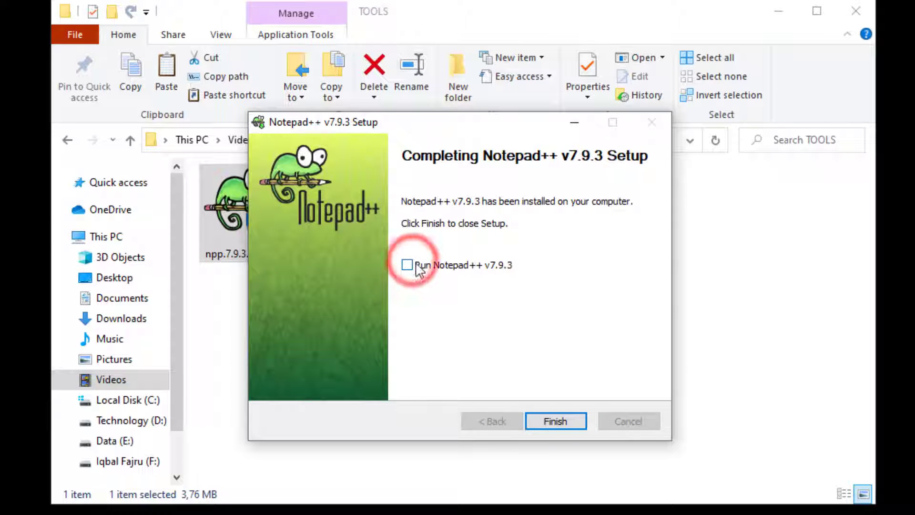
left_click(547, 417)
- Return from the TOOLS folder to the Videos folder containing the Judul 1 document
left_click(448, 370)
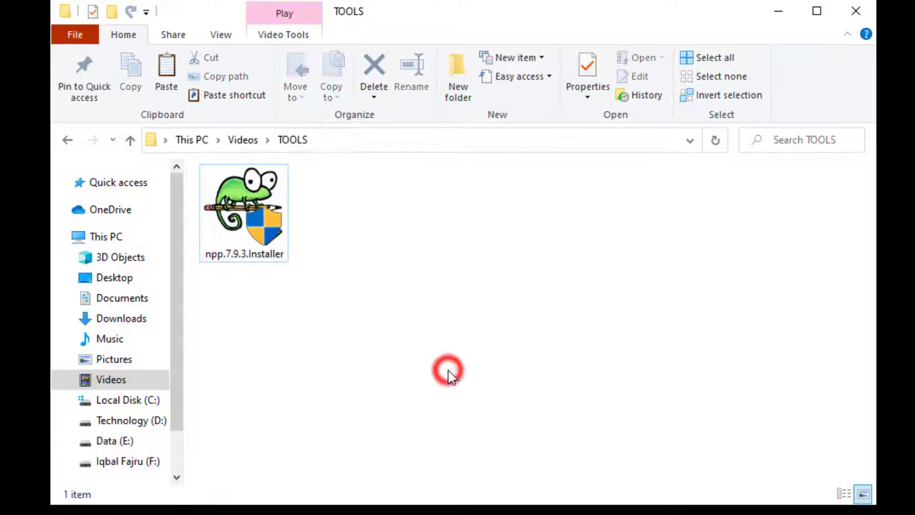
left_click(65, 141)
left_click(359, 346)
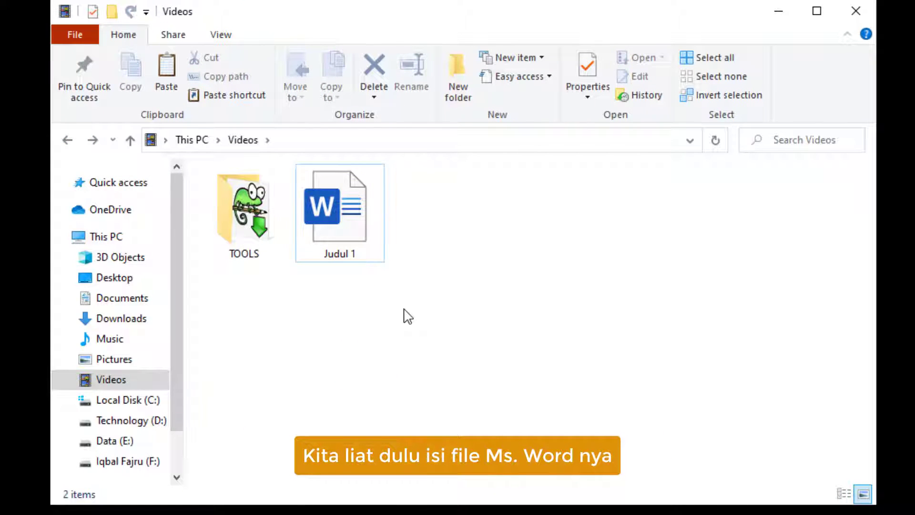
- Open the Judul 1 document in Word, look through its pages in multiple-page view, and close it again
double_click(356, 220)
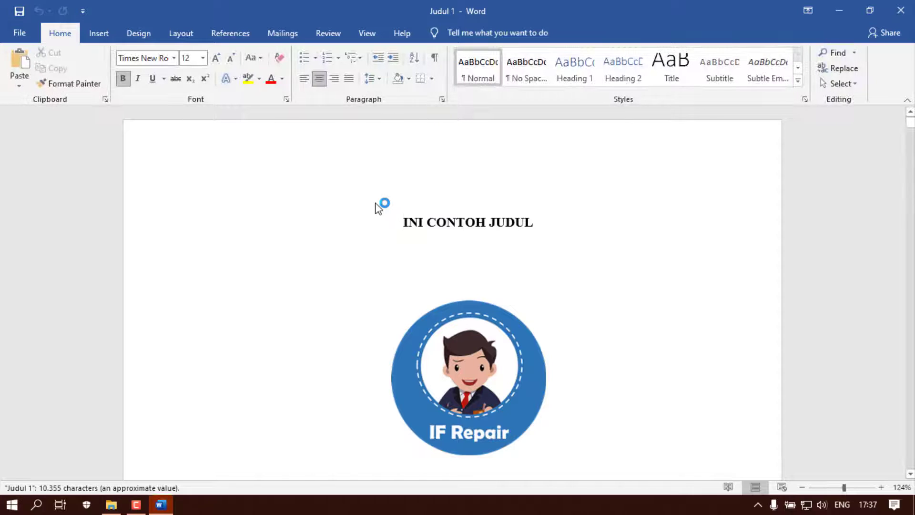
left_click(378, 35)
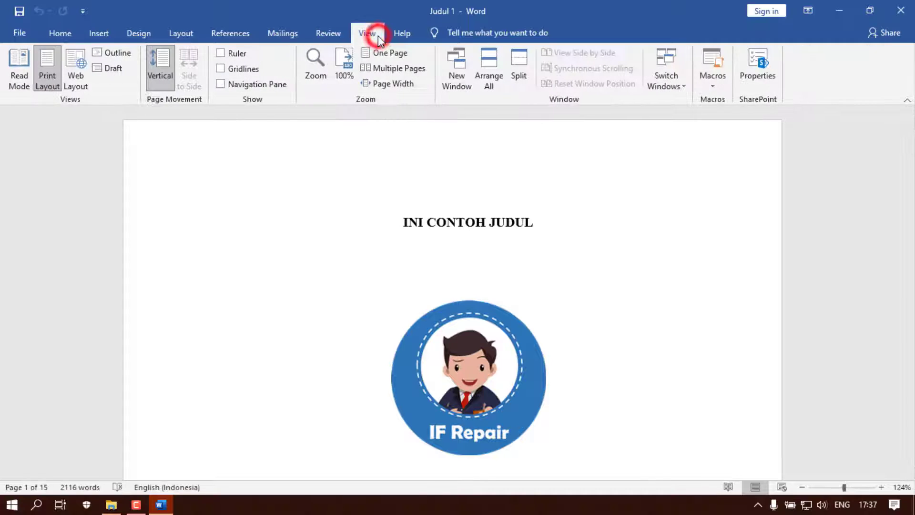
left_click(394, 73)
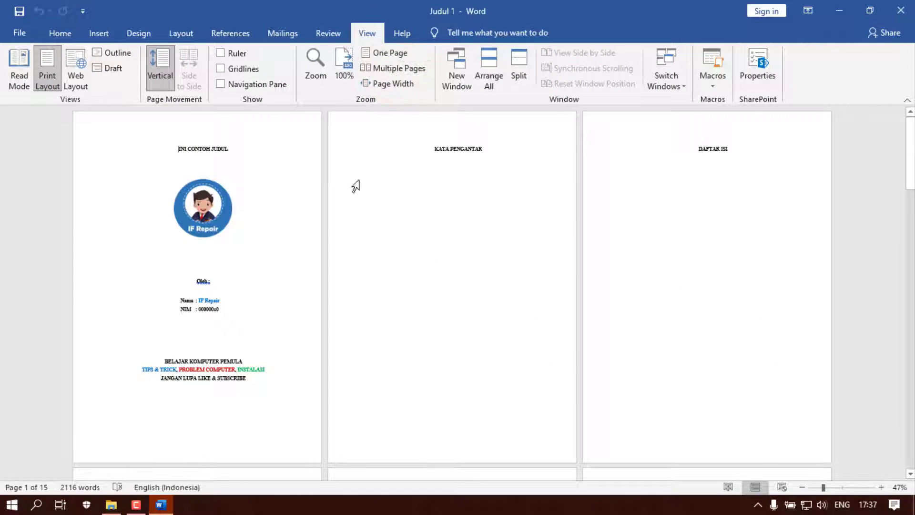
scroll(262, 231, "down", 3)
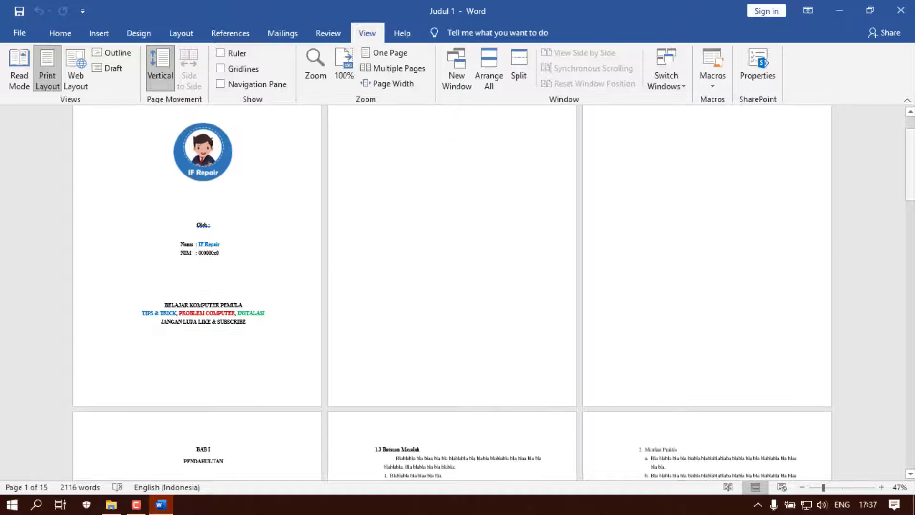
scroll(909, 183, "down", 20)
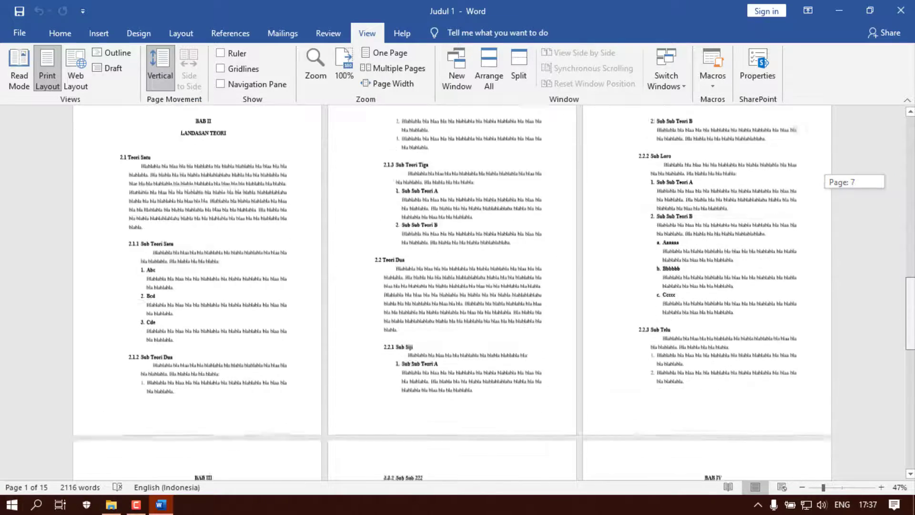
left_click_drag(910, 329, 910, 168)
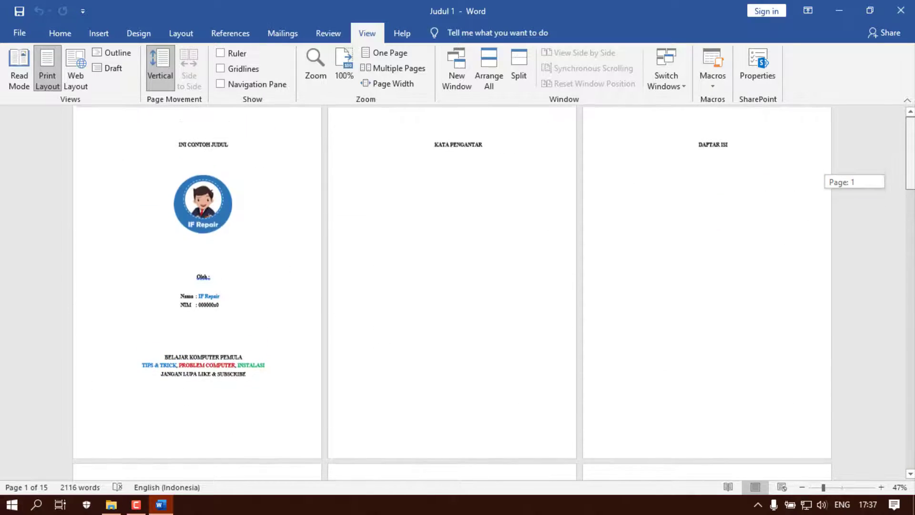
scroll(488, 353, "down", 5)
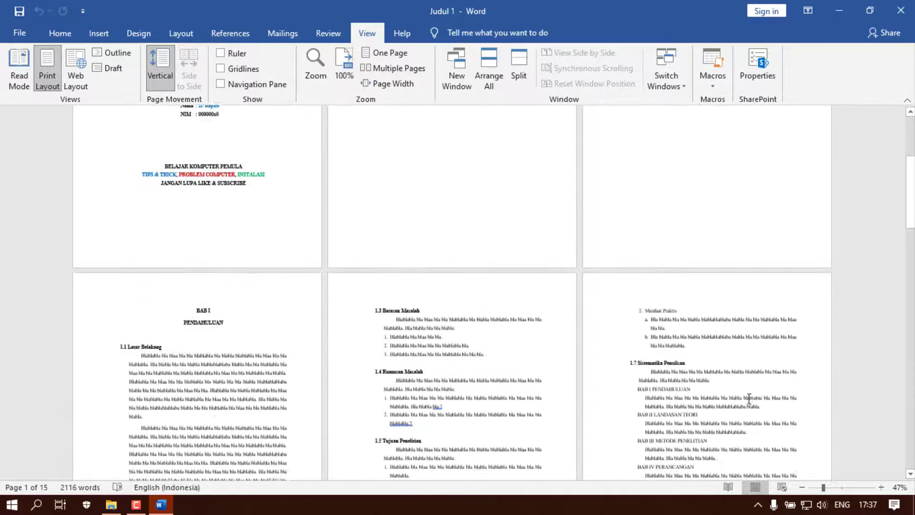
left_click(904, 11)
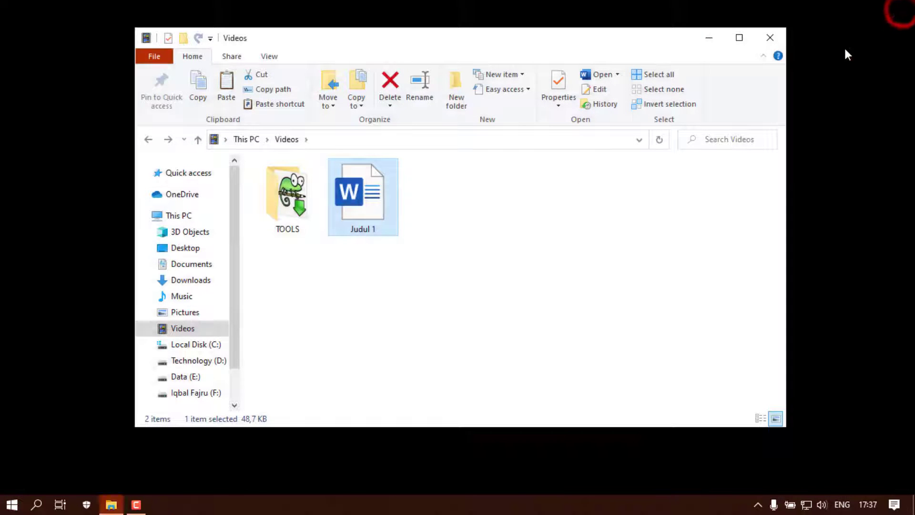
left_click(422, 239)
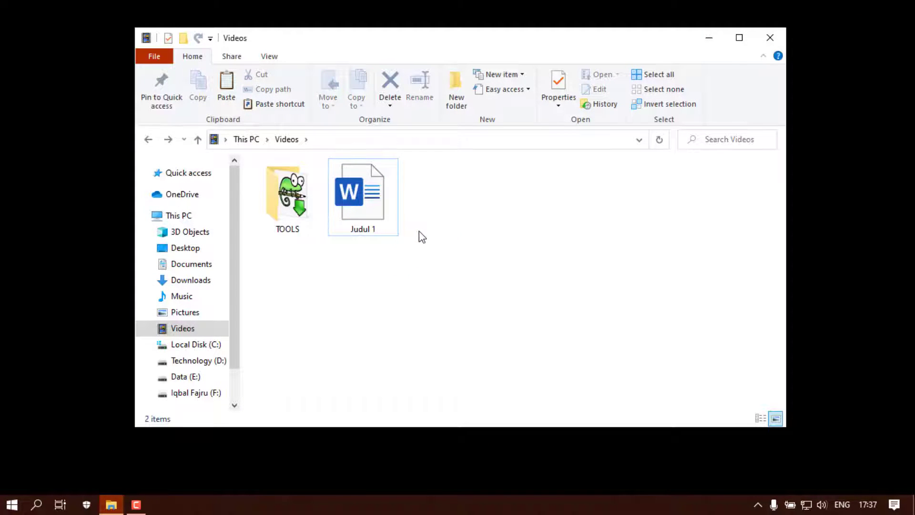
- Compress the Judul 1 Word document into Judul 1.rar in the Videos folder and open that archive in WinRAR
right_click(379, 208)
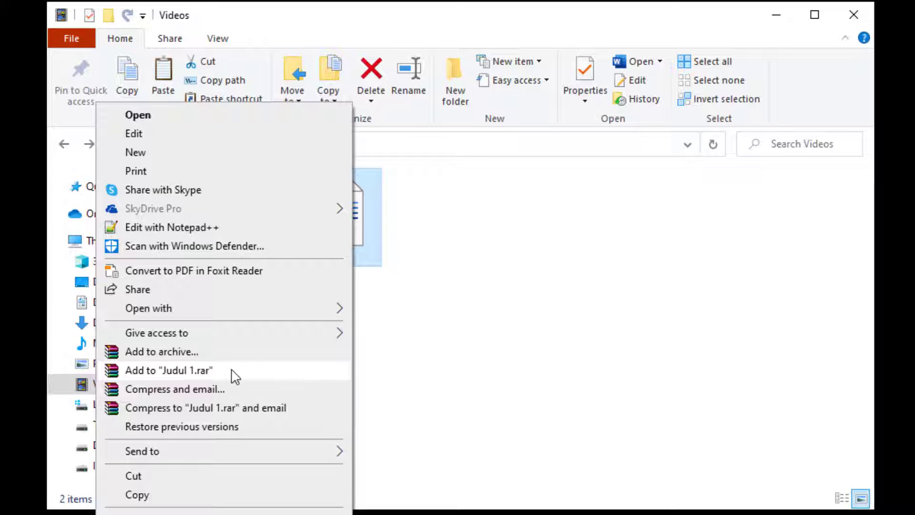
left_click(252, 370)
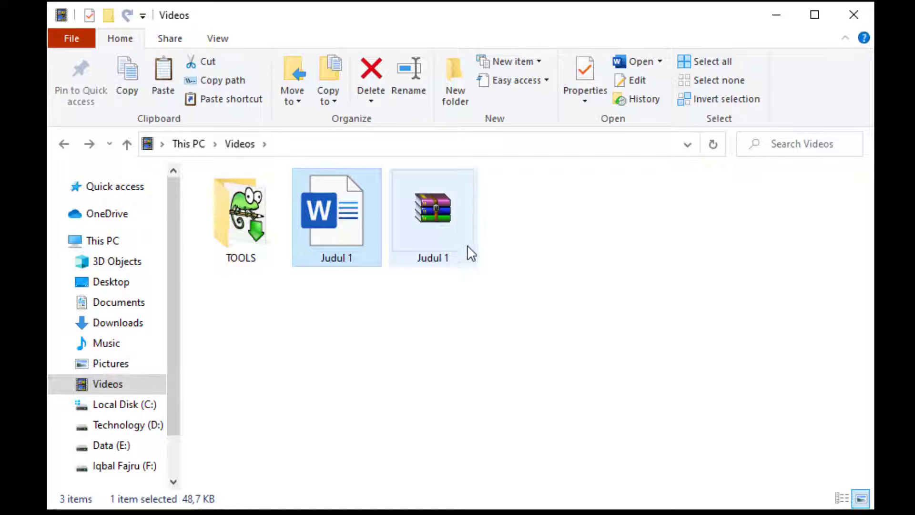
left_click(456, 221)
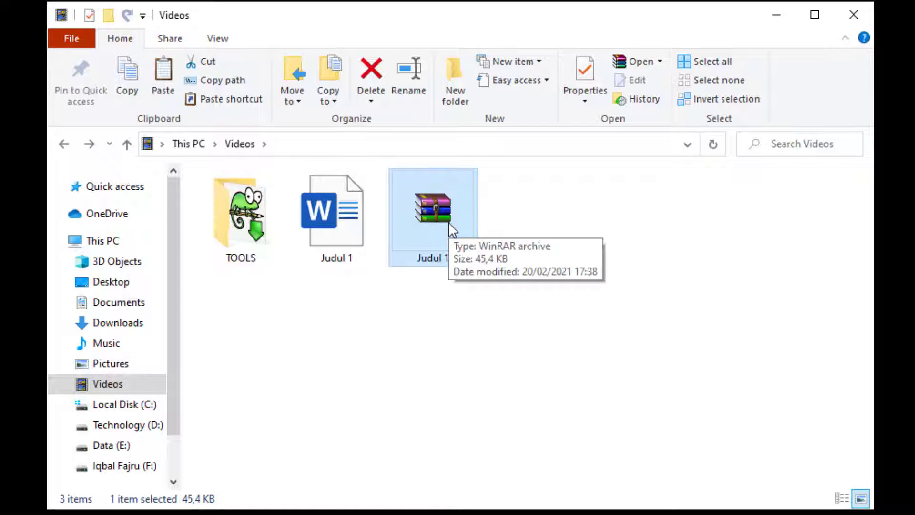
double_click(450, 223)
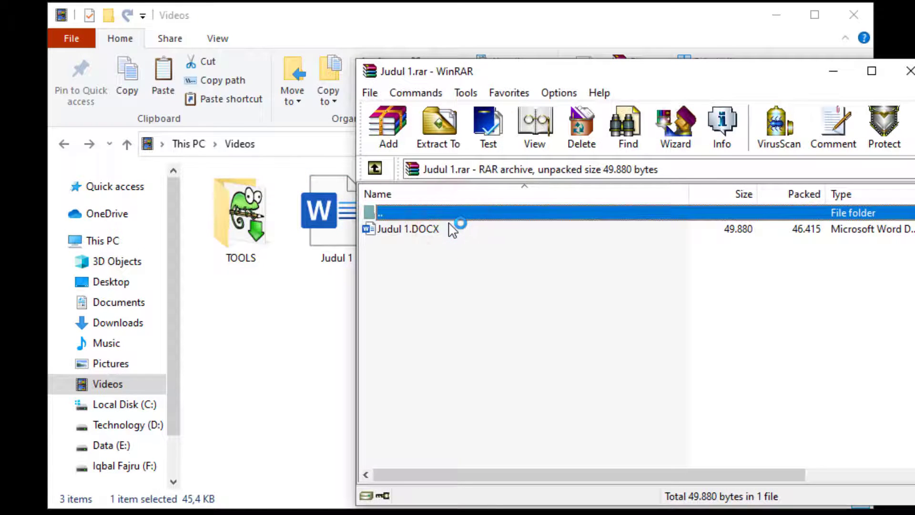
left_click_drag(511, 78, 608, 31)
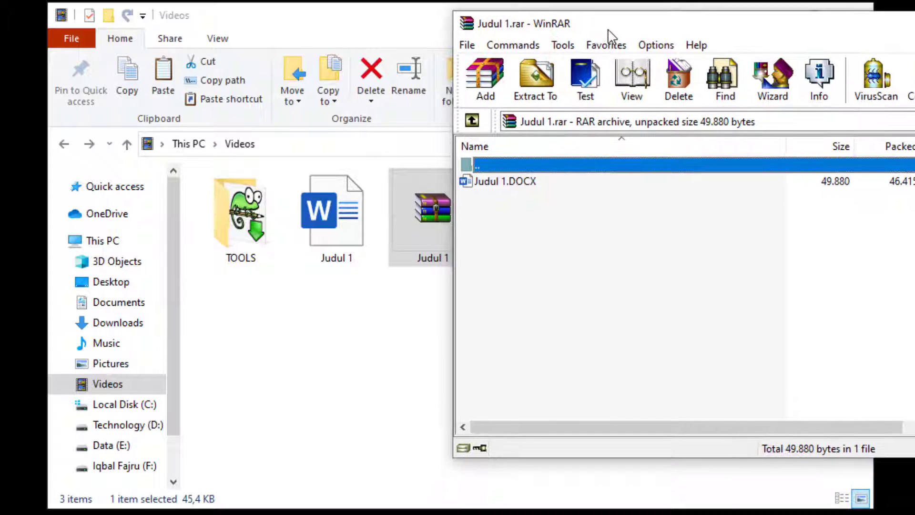
- Rename Judul 1.DOCX inside the archive as Judul 1.rar
left_click(522, 181)
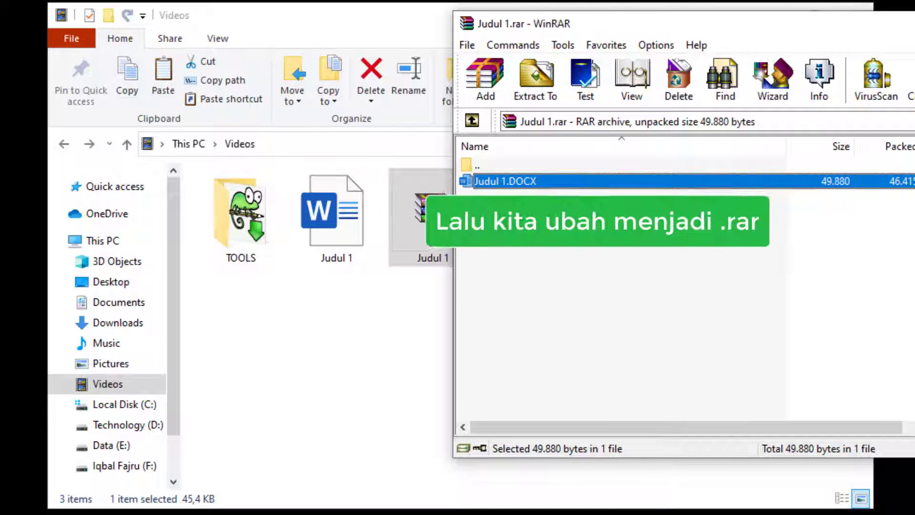
right_click(536, 182)
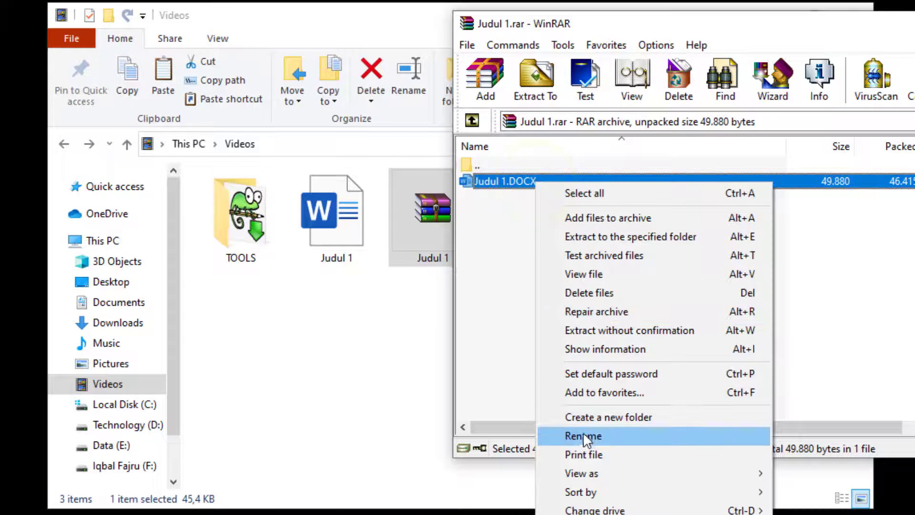
left_click(604, 434)
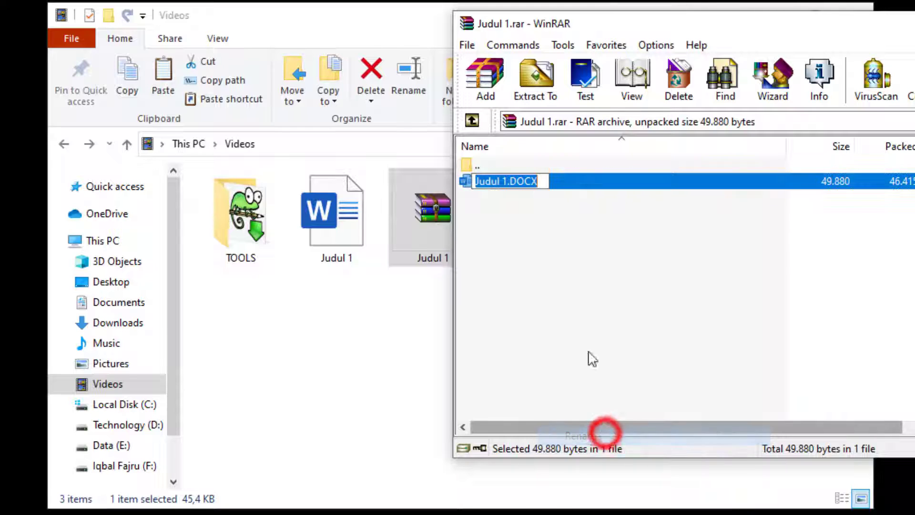
left_click(545, 184)
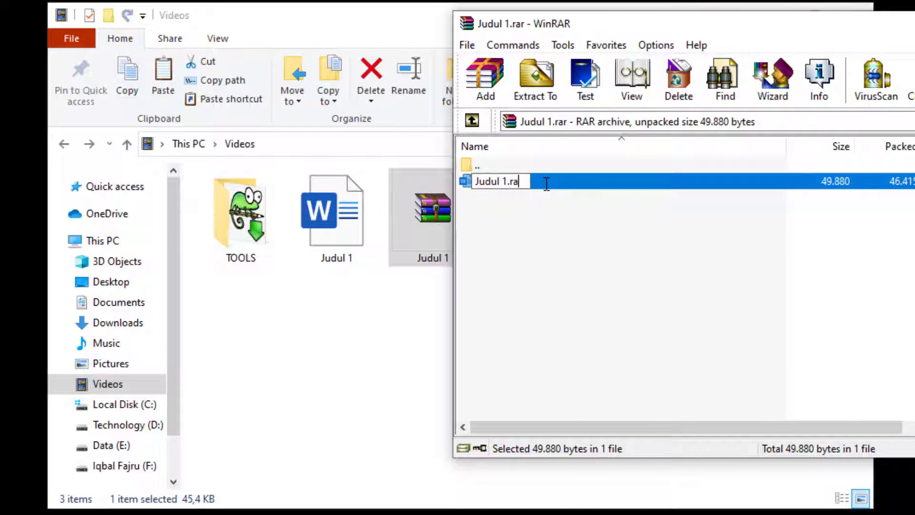
left_click(543, 230)
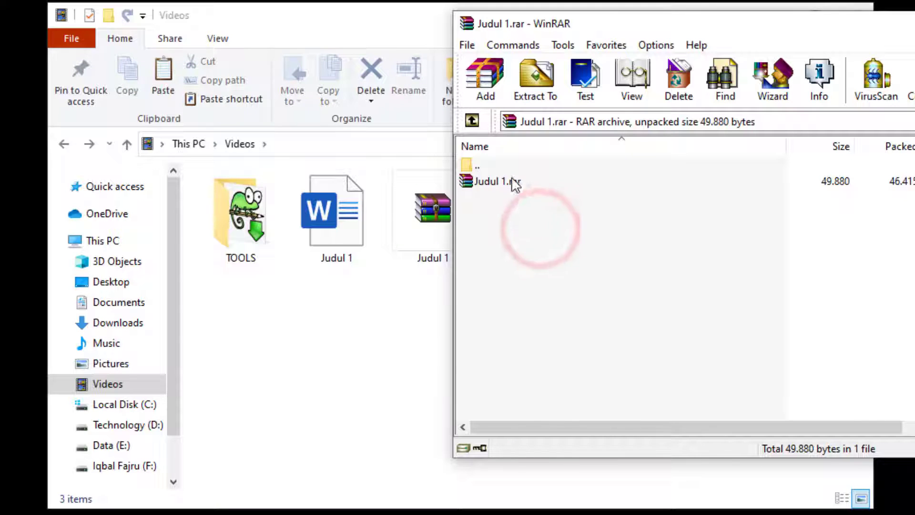
left_click(522, 184)
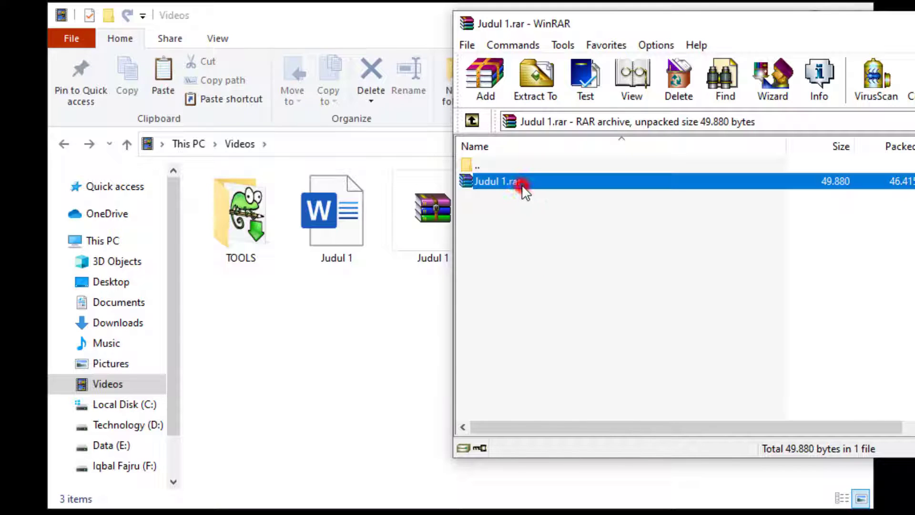
left_click(518, 215)
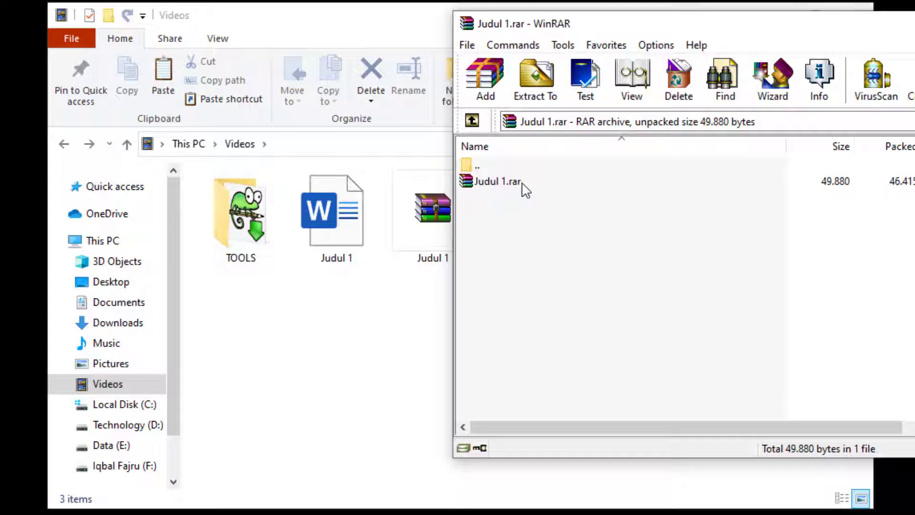
- Open the nested Judul 1.rar inside the archive and go into its docProps folder
double_click(522, 183)
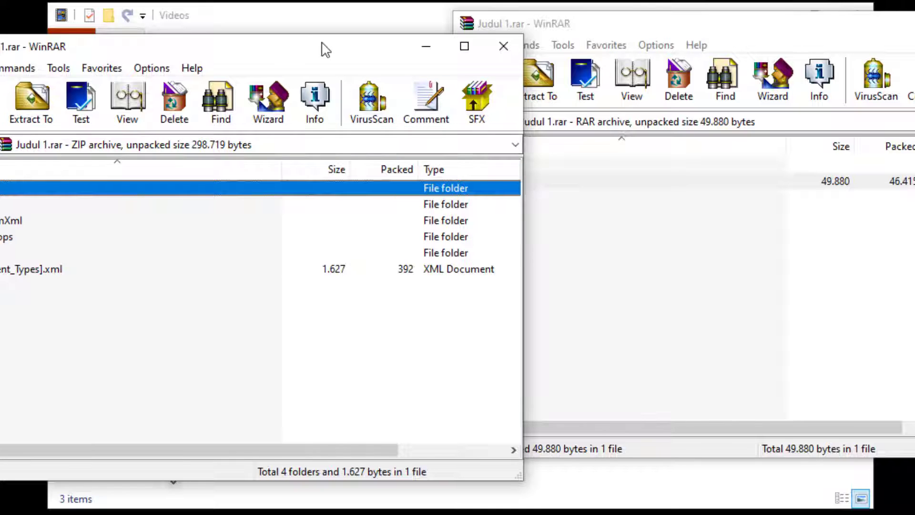
left_click_drag(321, 46, 828, 100)
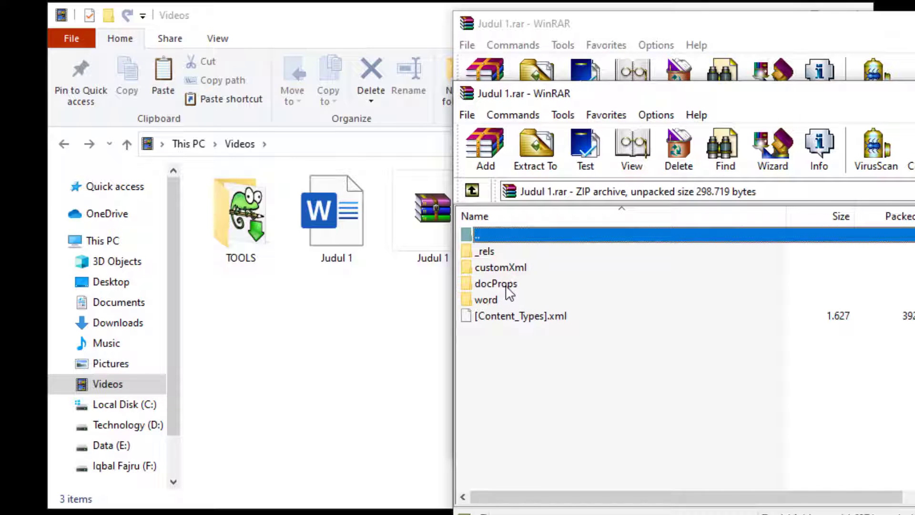
left_click(507, 288)
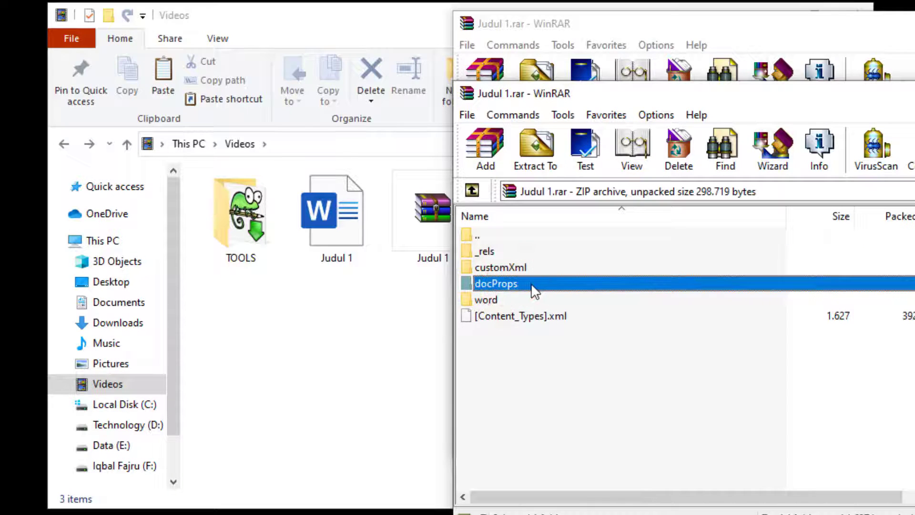
double_click(528, 283)
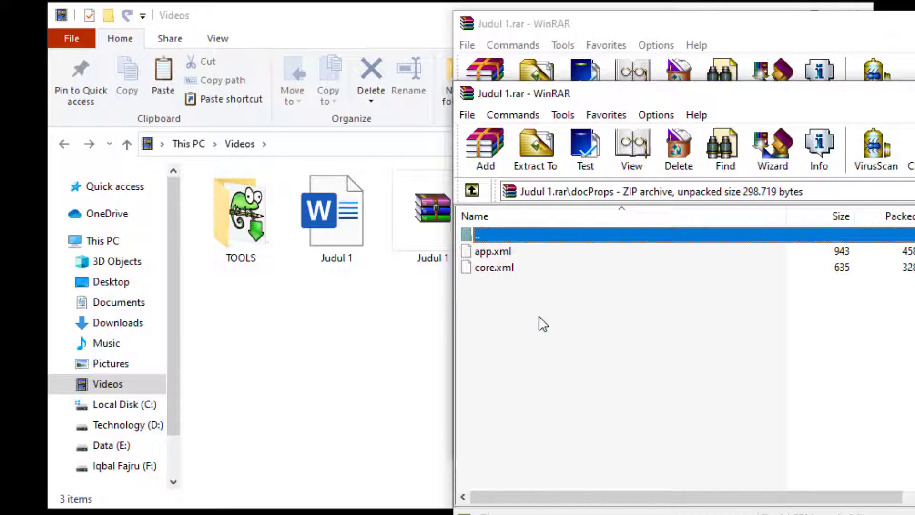
- Extract app.xml and core.xml from the docProps folder into the Videos folder
left_click(518, 251)
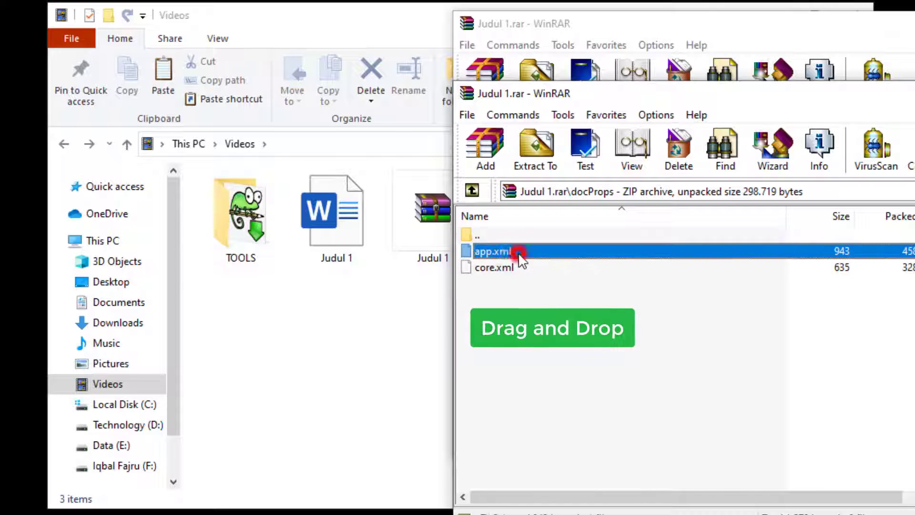
left_click(519, 267, "shift")
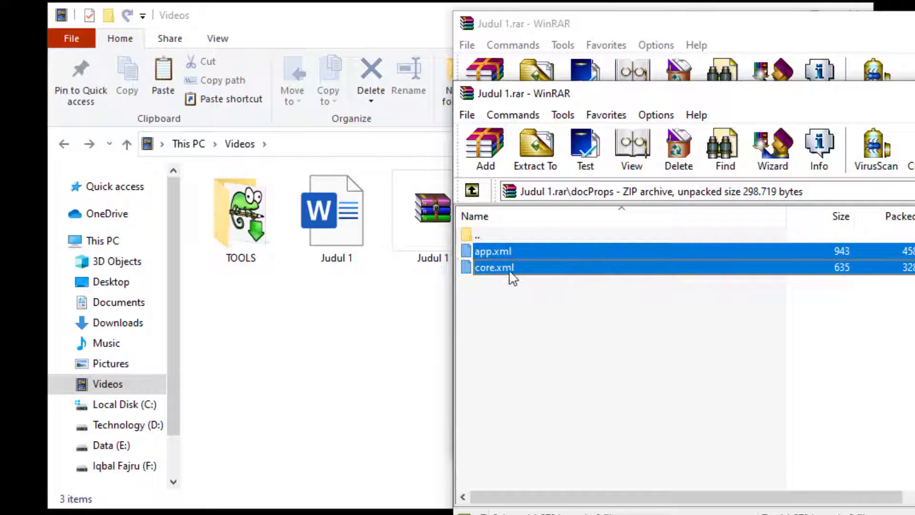
left_click_drag(508, 274, 358, 319)
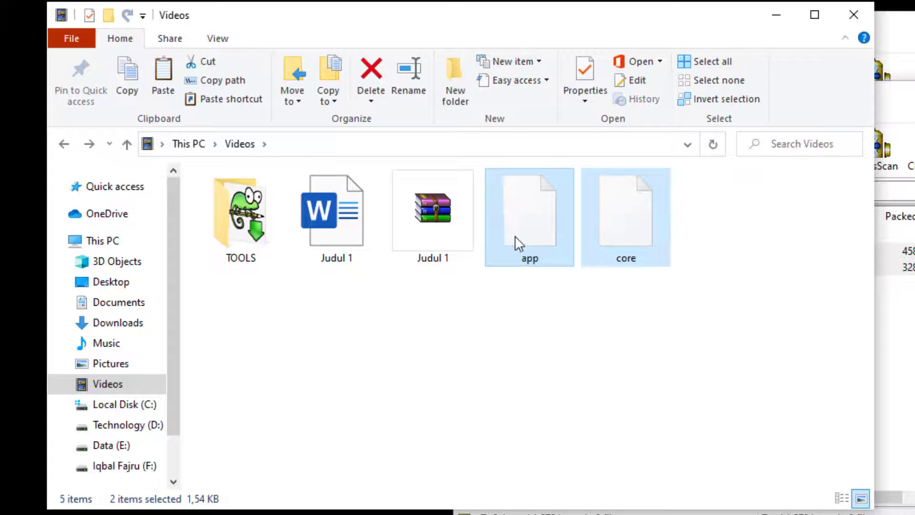
left_click(634, 245)
left_click(545, 245)
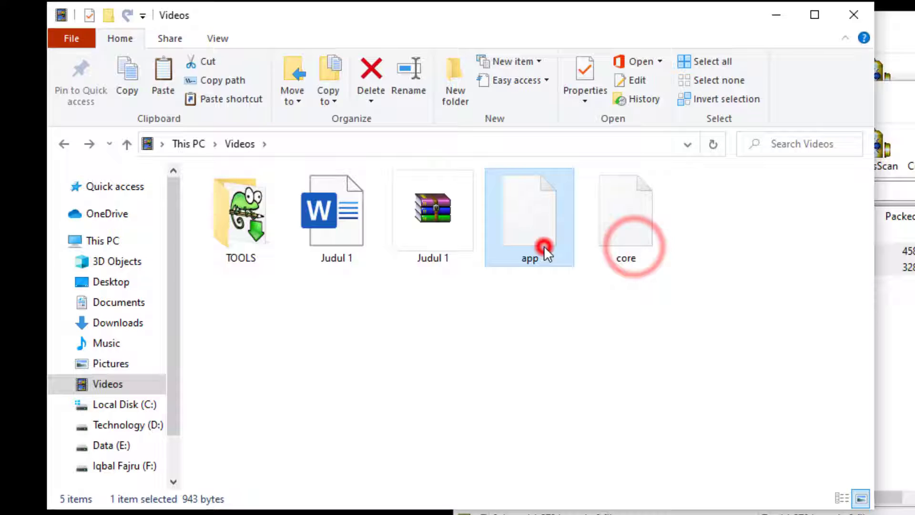
left_click(613, 252)
left_click(535, 309)
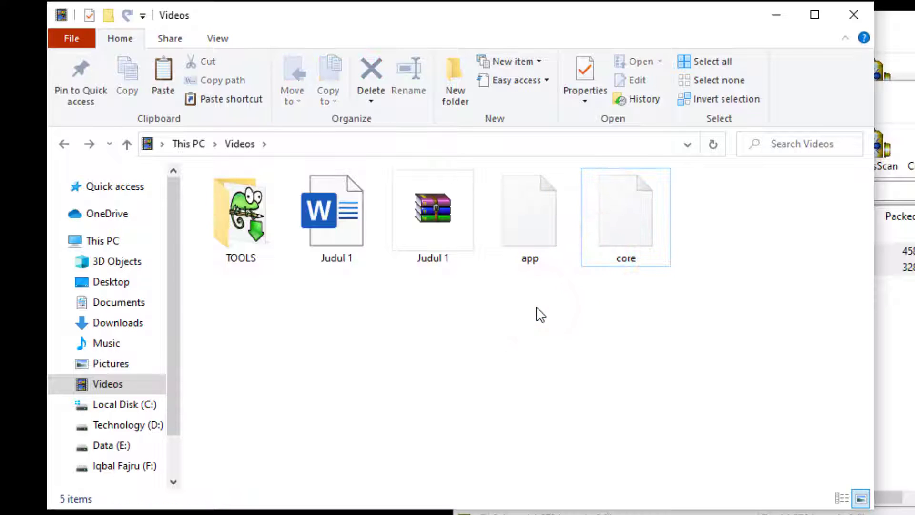
- Open the extracted app.xml in Notepad++ and locate its TotalTime element
left_click(534, 232)
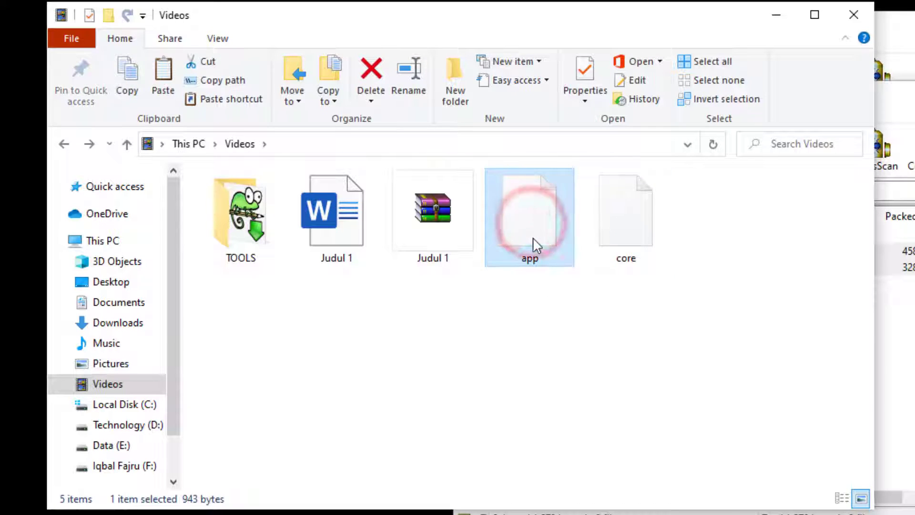
right_click(536, 234)
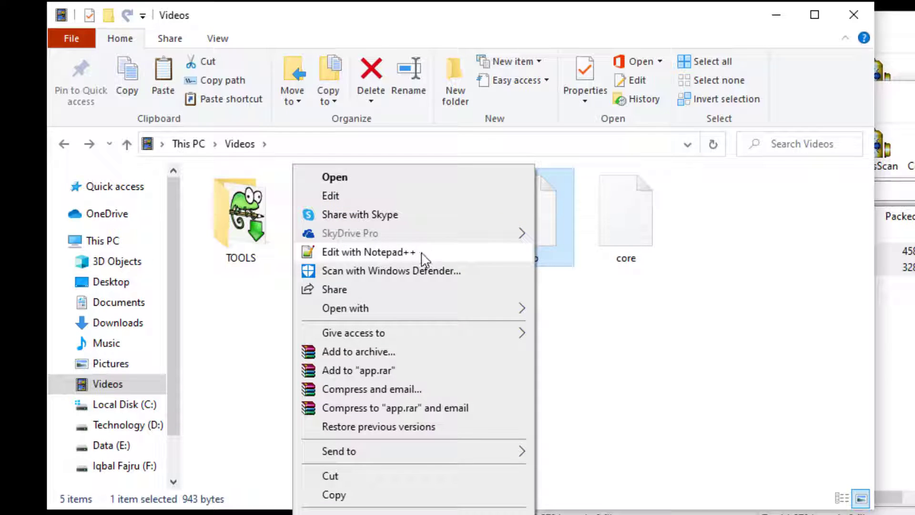
left_click(424, 257)
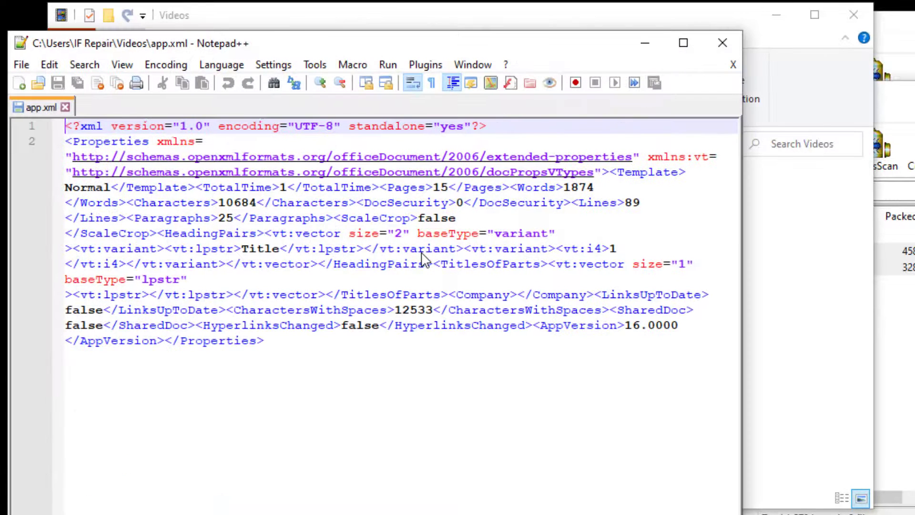
left_click(206, 185)
left_click(246, 189)
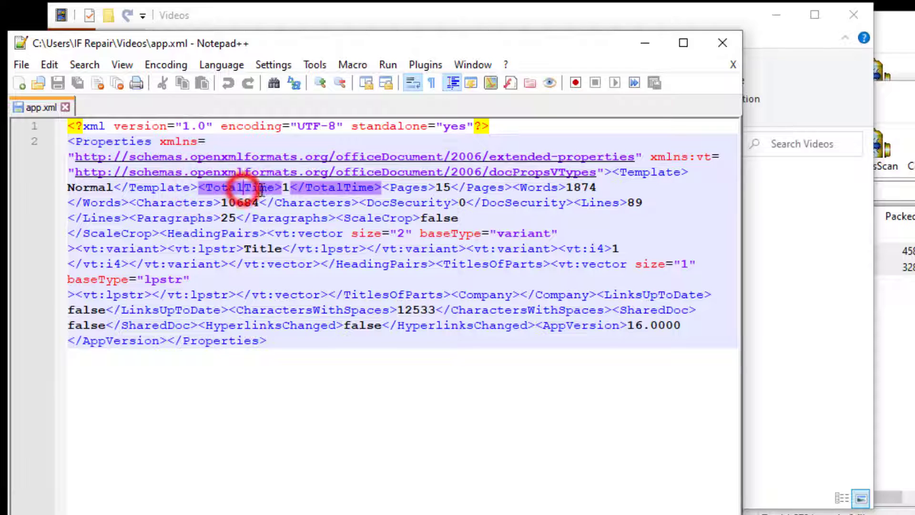
left_click(270, 187)
left_click(278, 187)
left_click(239, 188)
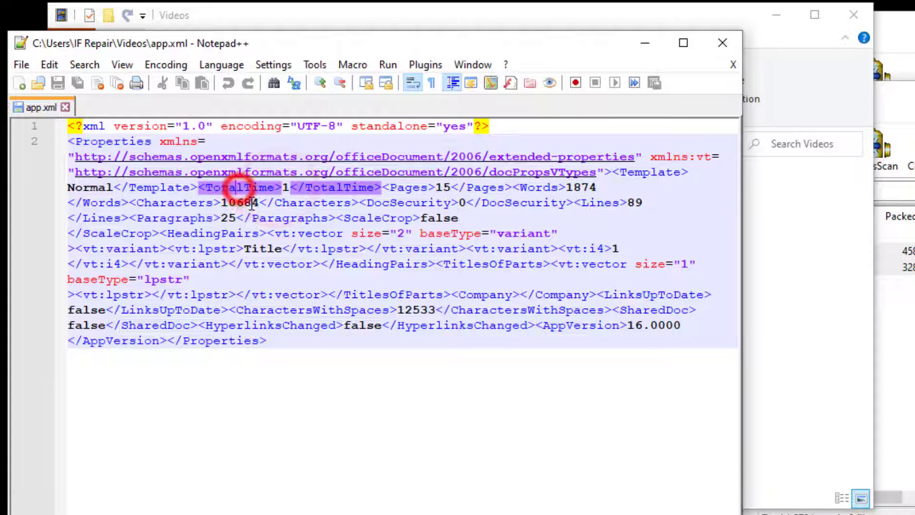
- Set the TotalTime value in app.xml to 9875, save the file and close it
left_click(290, 189)
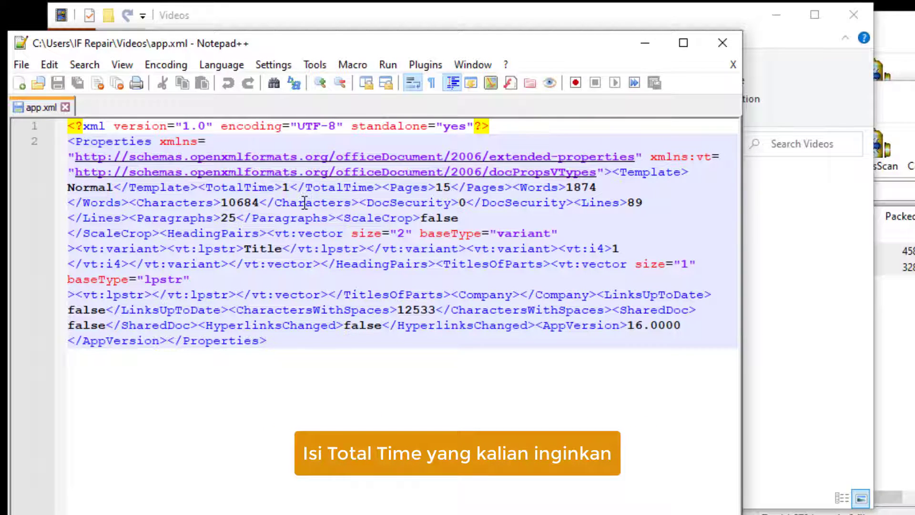
key("BackSpace")
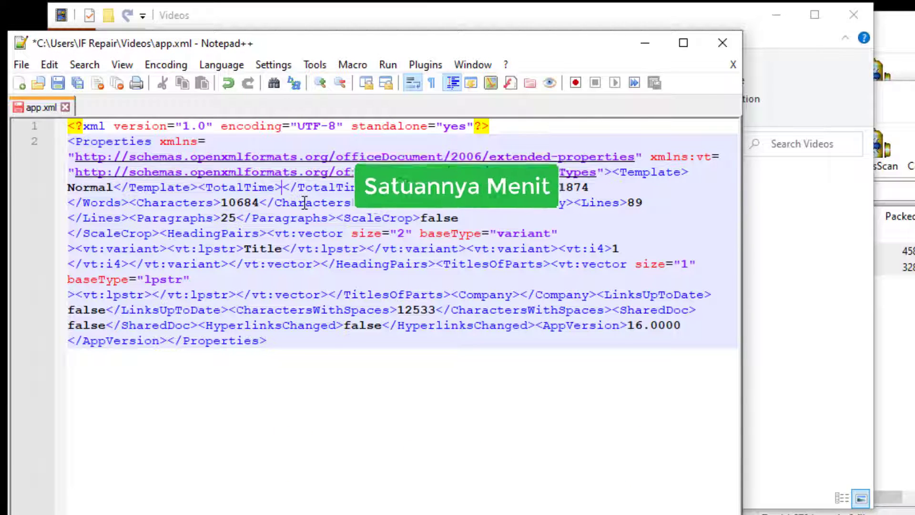
type("9")
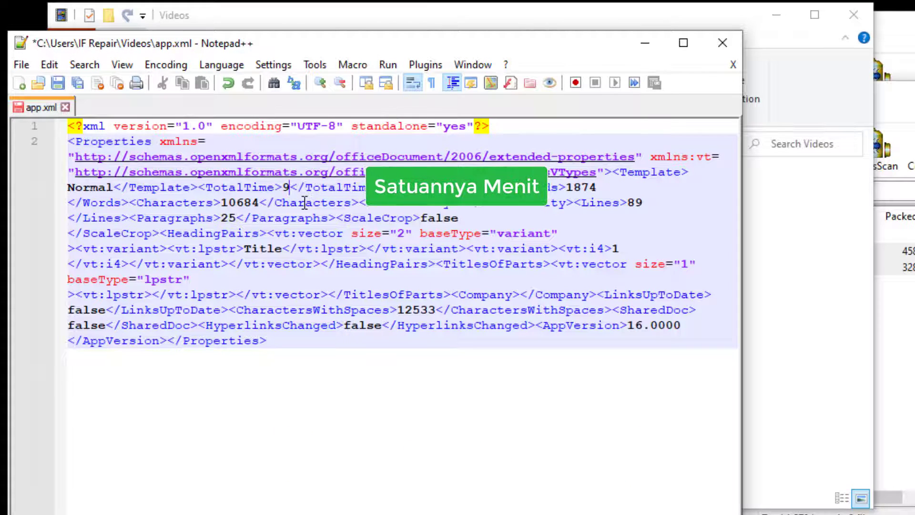
type("87")
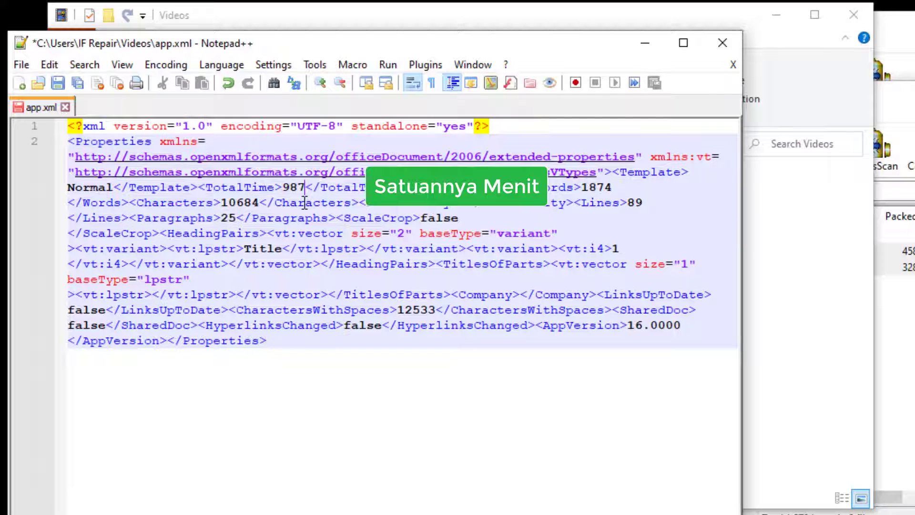
type("5")
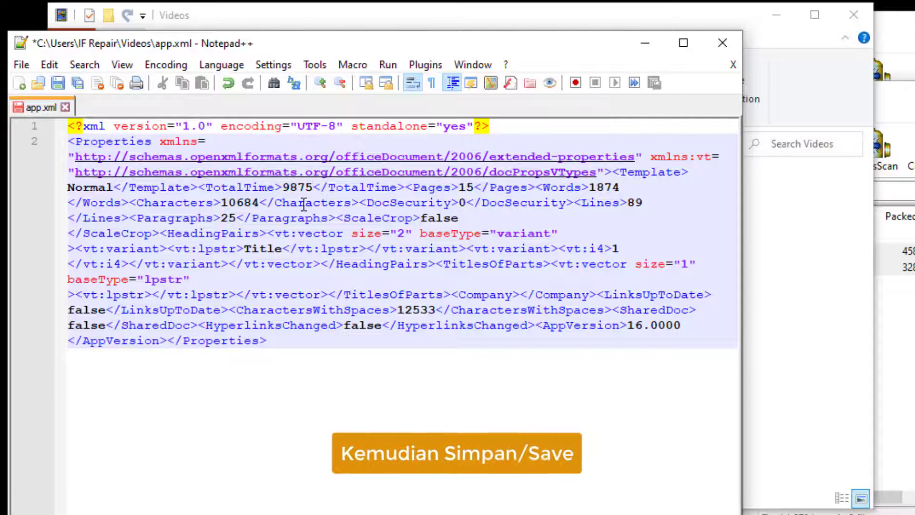
left_click(57, 85)
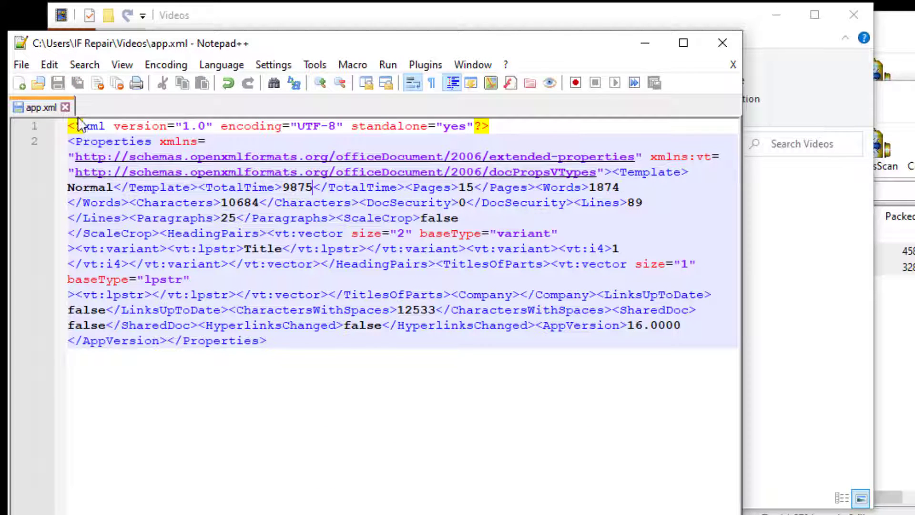
left_click(66, 108)
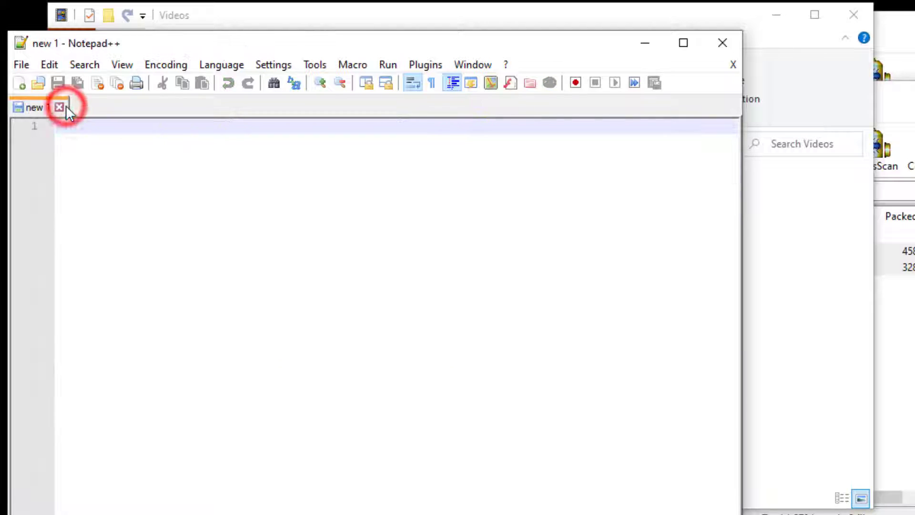
- Open the extracted core.xml from the Videos folder in Notepad++ and locate its dcterms:created and dcterms:modified dates
left_click(826, 223)
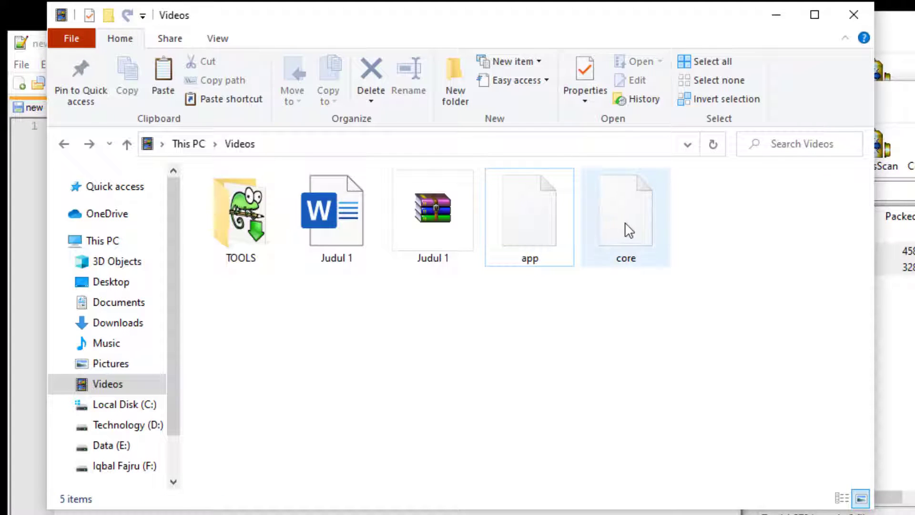
left_click(642, 228)
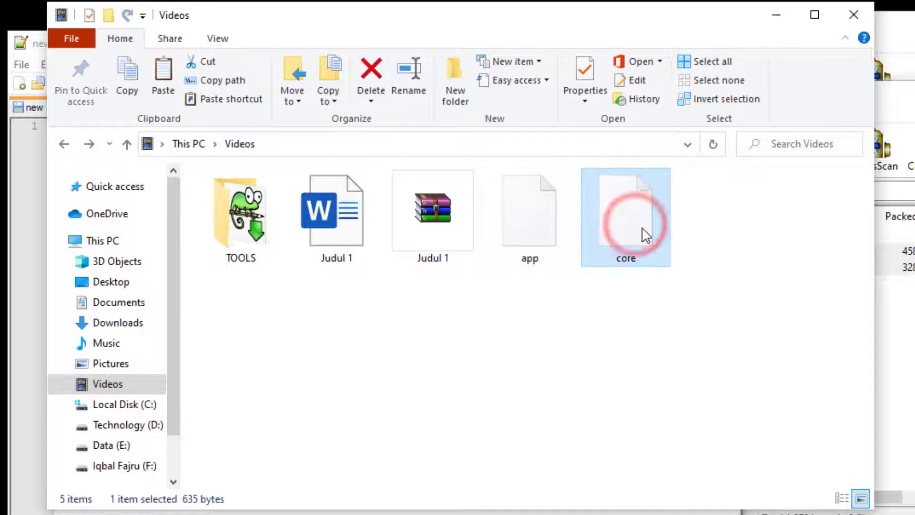
right_click(644, 234)
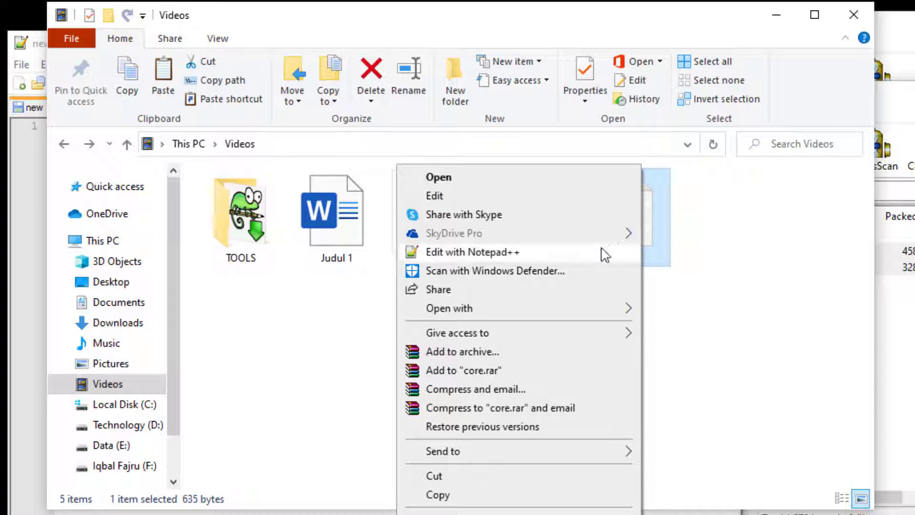
left_click(560, 251)
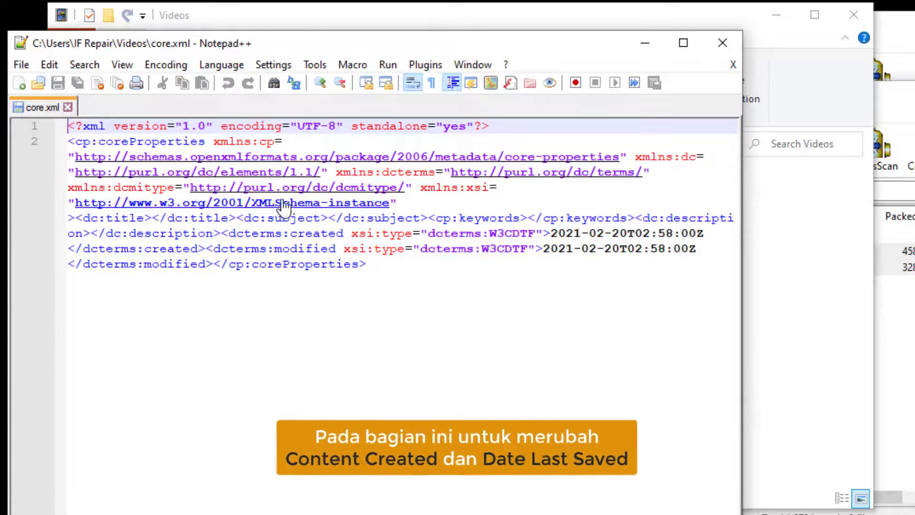
left_click(292, 233)
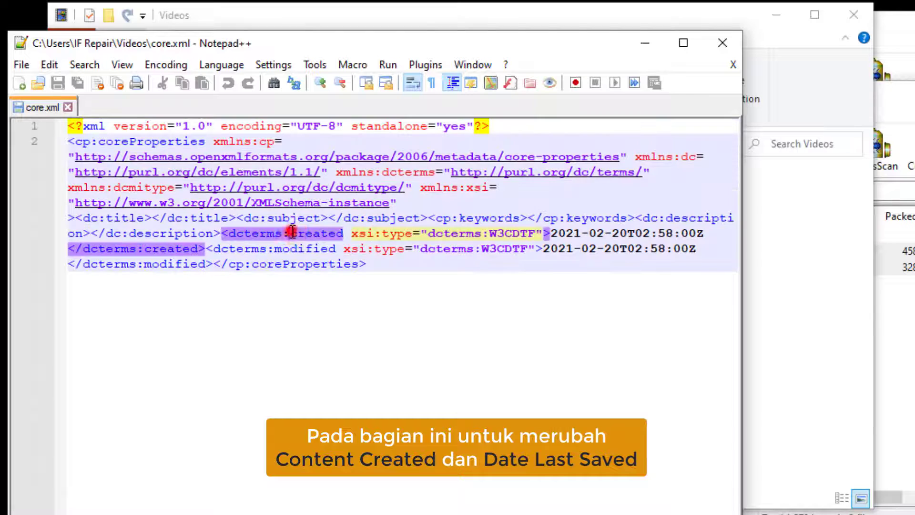
double_click(292, 232)
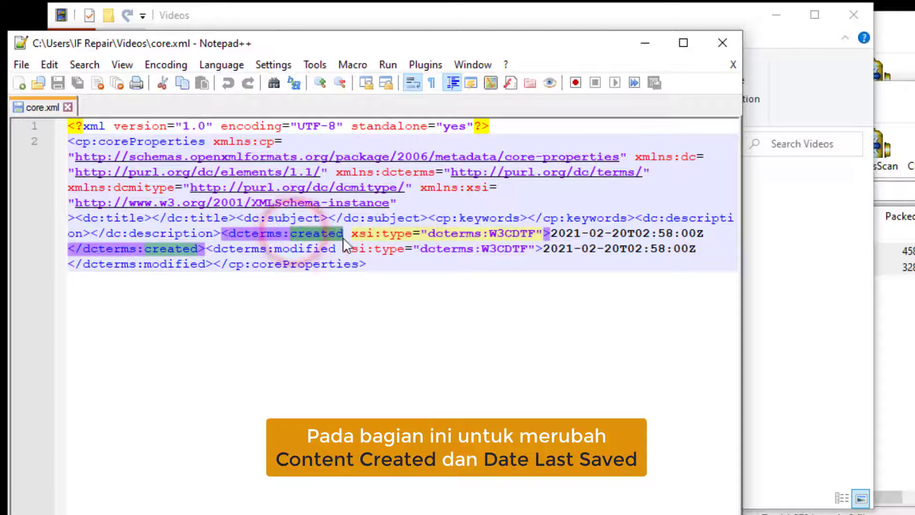
left_click(565, 233)
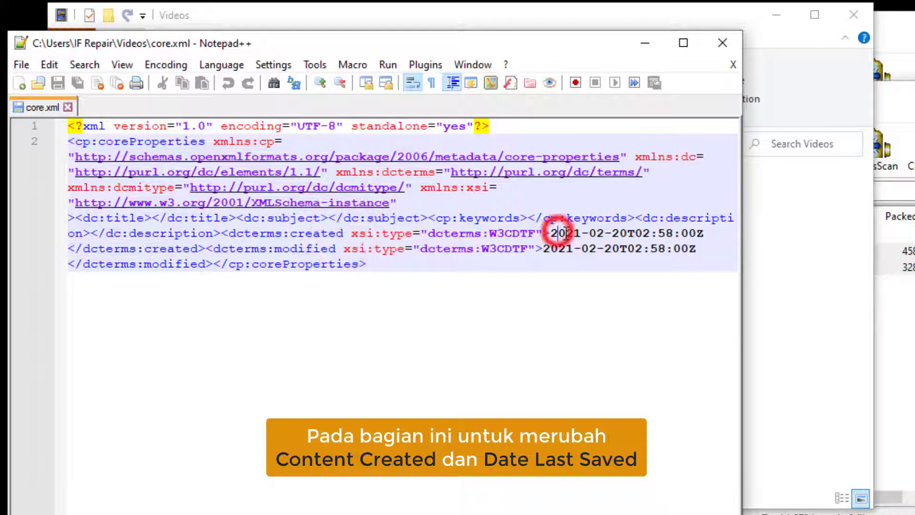
left_click_drag(276, 249, 344, 240)
left_click(577, 250)
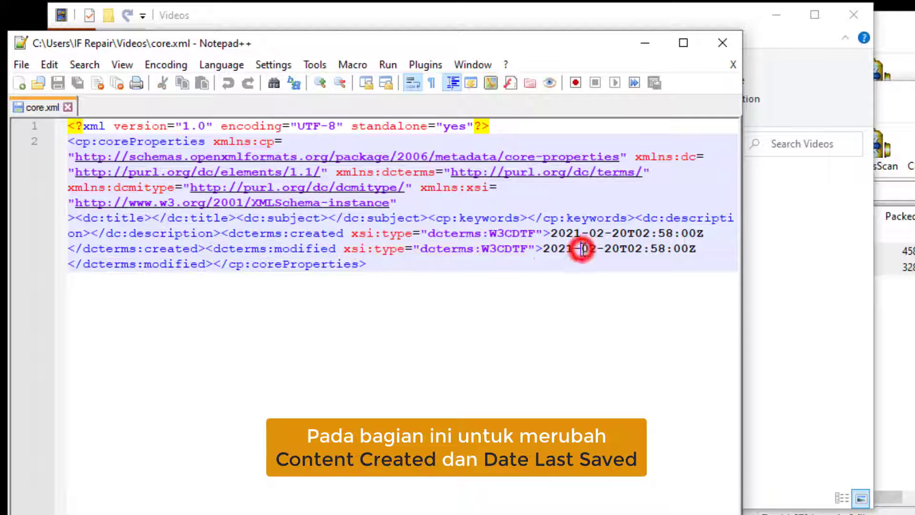
- Change the date in the dcterms:created element of core.xml to 2021-01-11
left_click(604, 233)
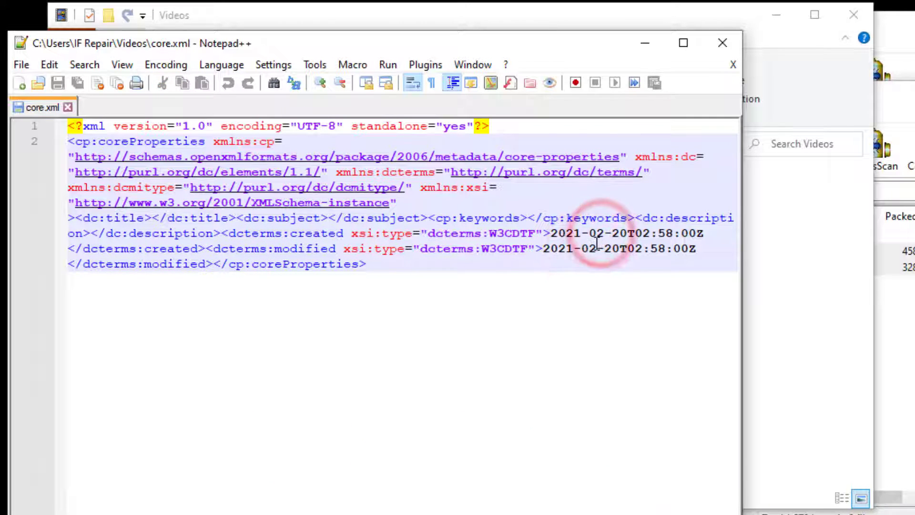
key("BackSpace")
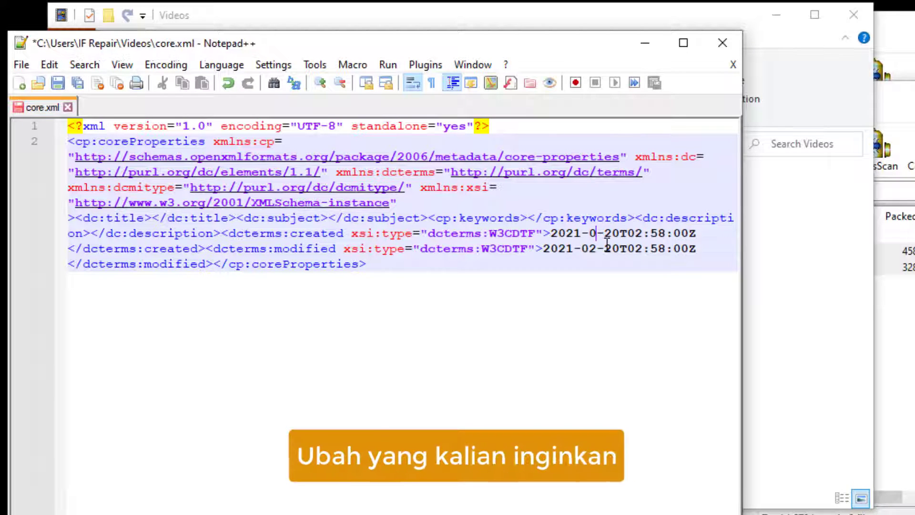
type("1")
left_click(625, 234)
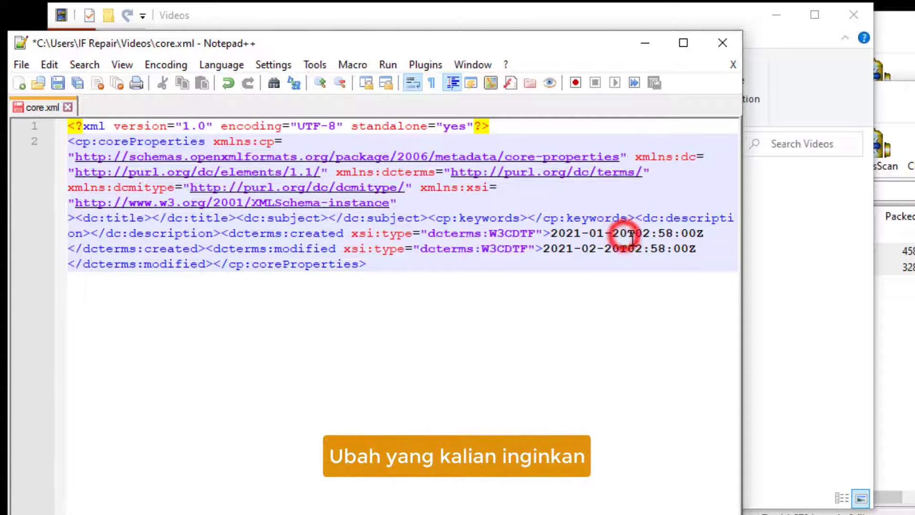
key("BackSpace")
key("BackSpace")
type("11")
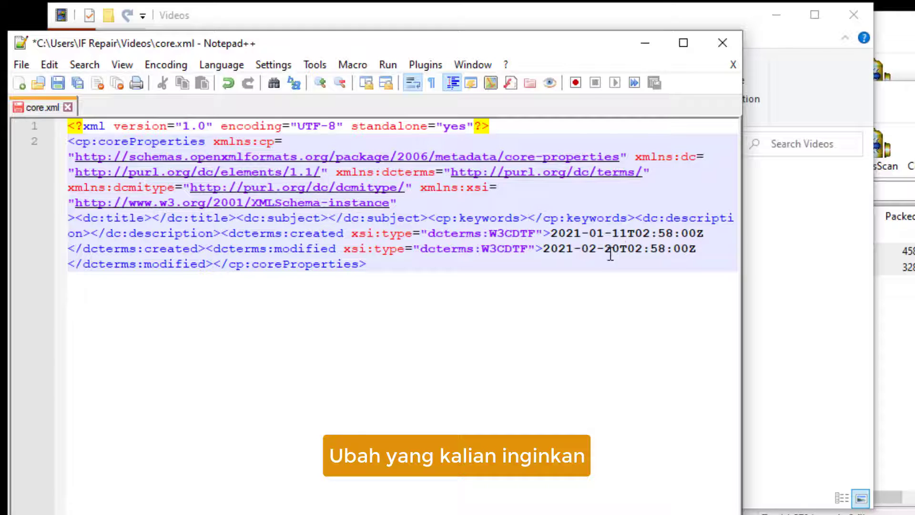
- Change the date in the dcterms:modified element to 2021-02-22
left_click(597, 249)
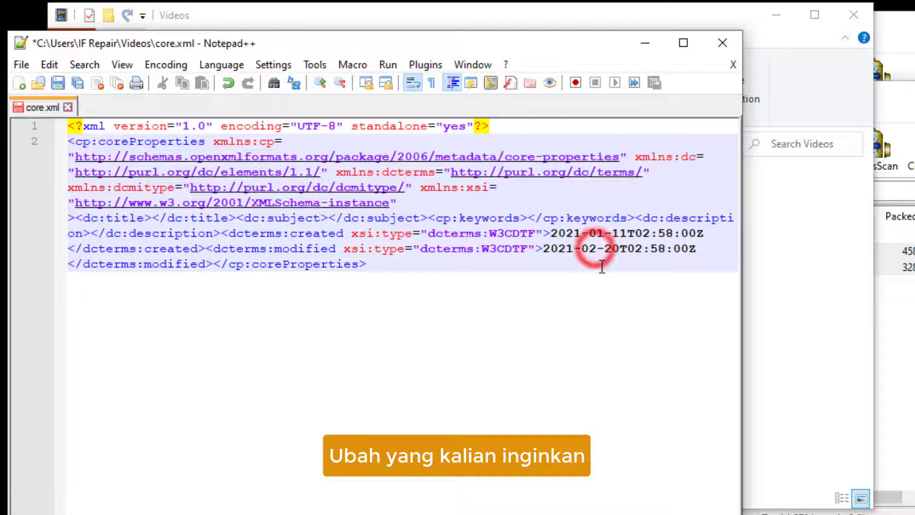
left_click(621, 250)
key("BackSpace")
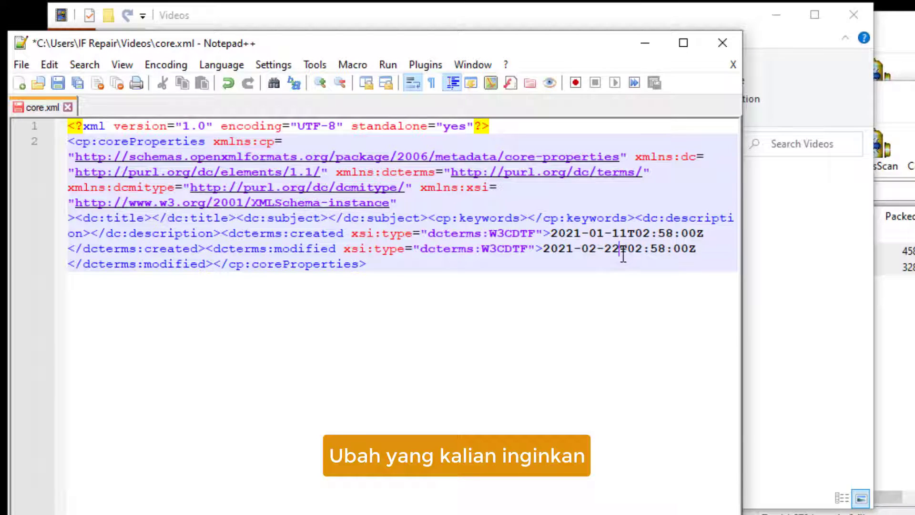
- Set the time of the dcterms:created value to 05:55:05
left_click(671, 233)
key("BackSpace")
key("BackSpace")
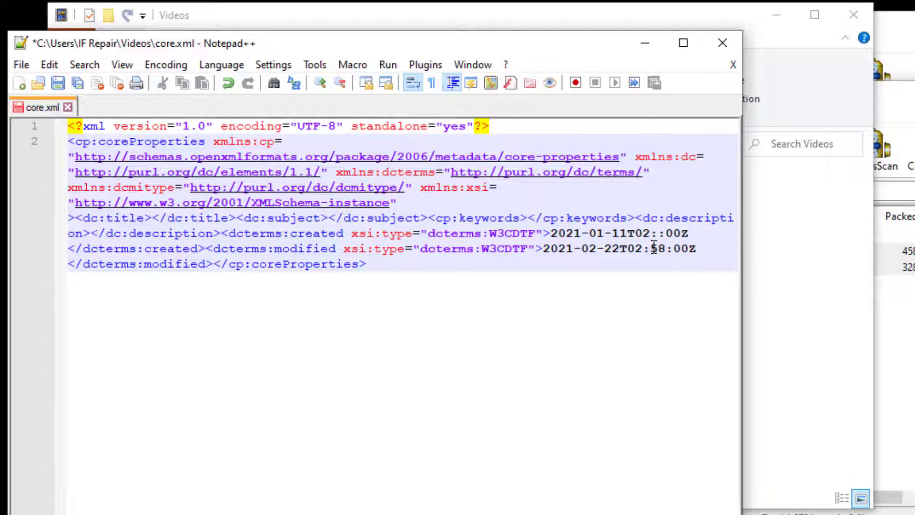
left_click(697, 233)
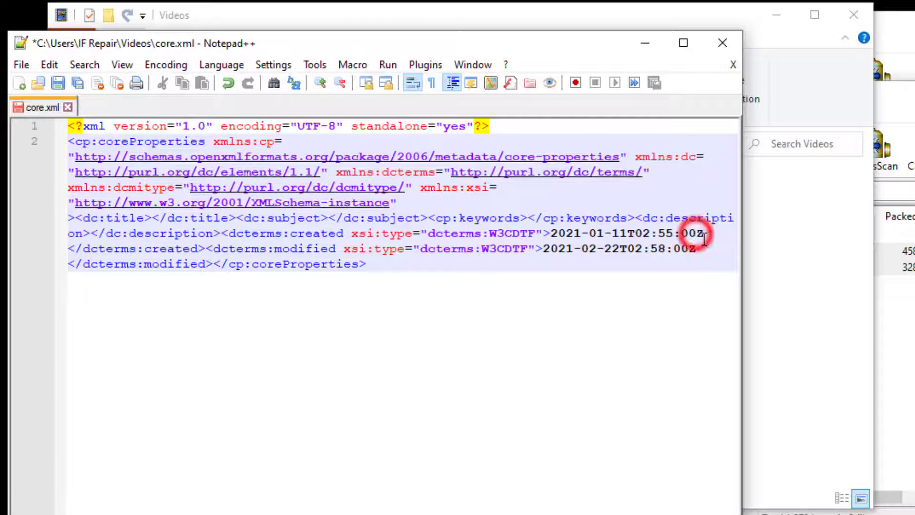
key("BackSpace")
left_click(651, 234)
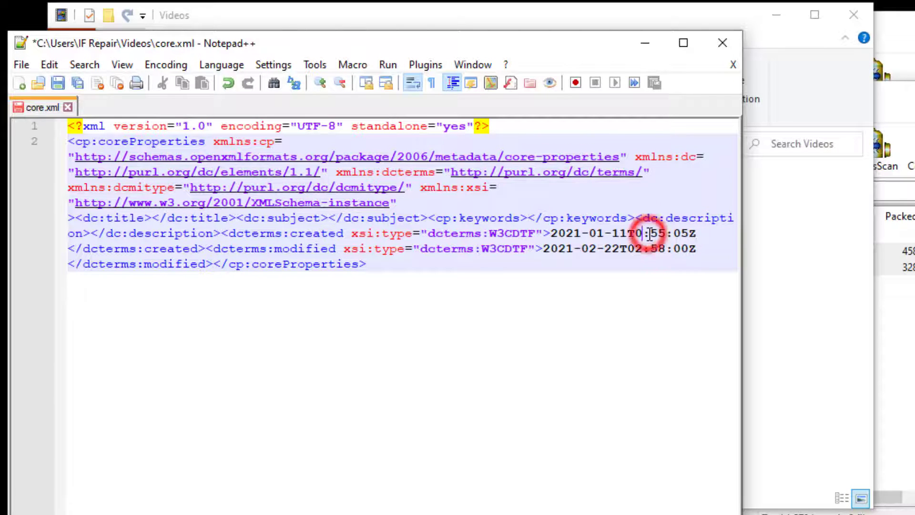
key("BackSpace")
type("5")
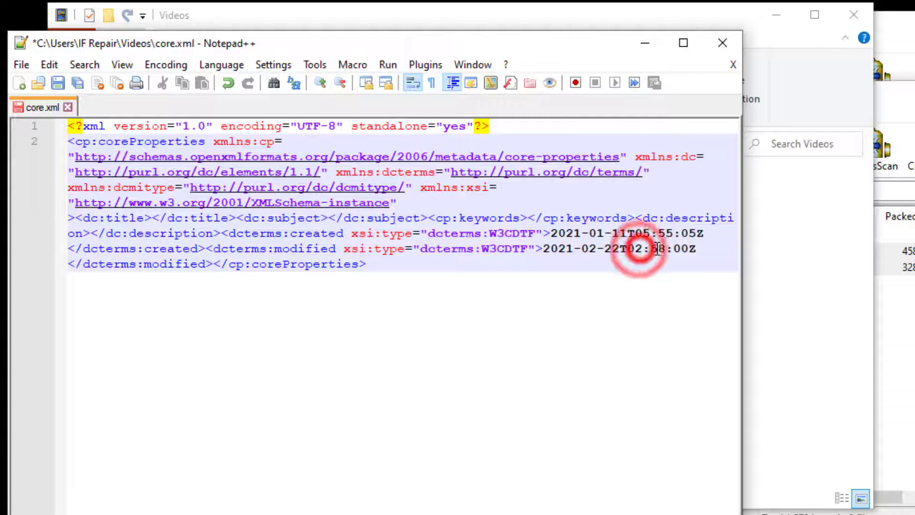
- Set the time of the dcterms:modified value to 12:12:02
key("BackSpace")
key("BackSpace")
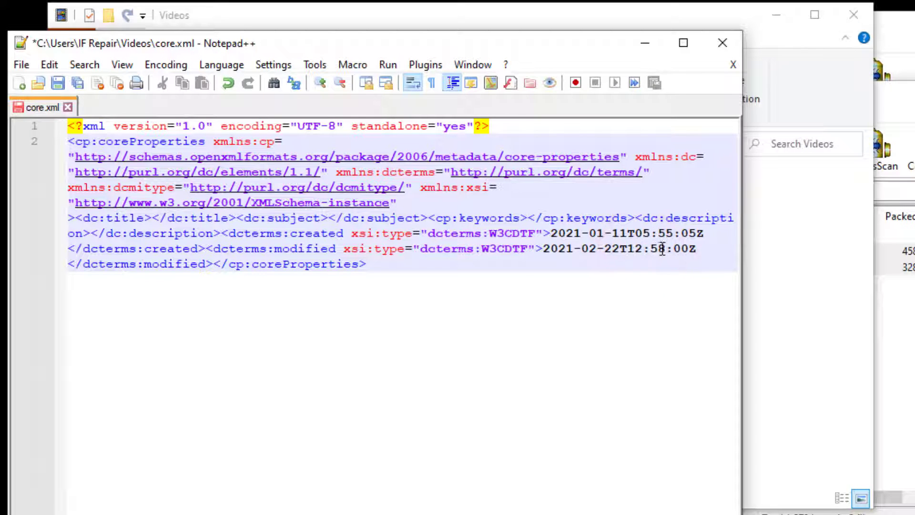
left_click(668, 248)
key("BackSpace")
key("BackSpace")
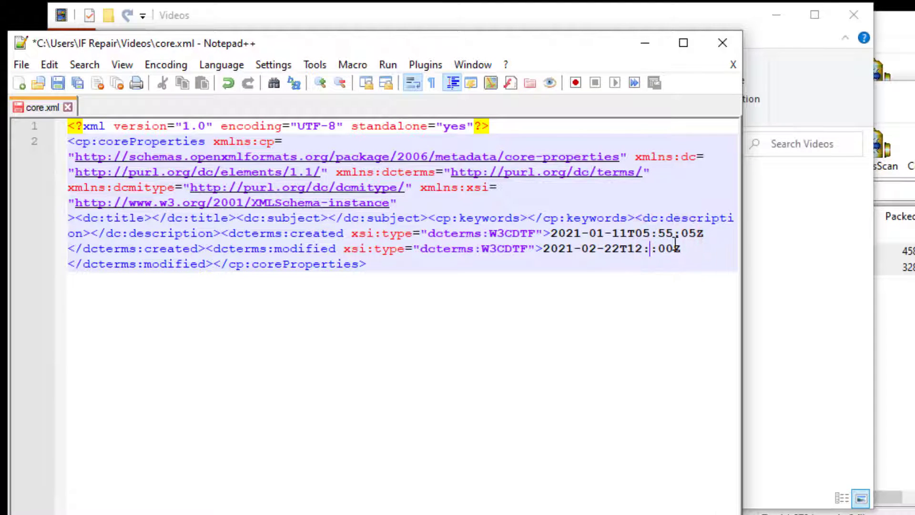
key("BackSpace")
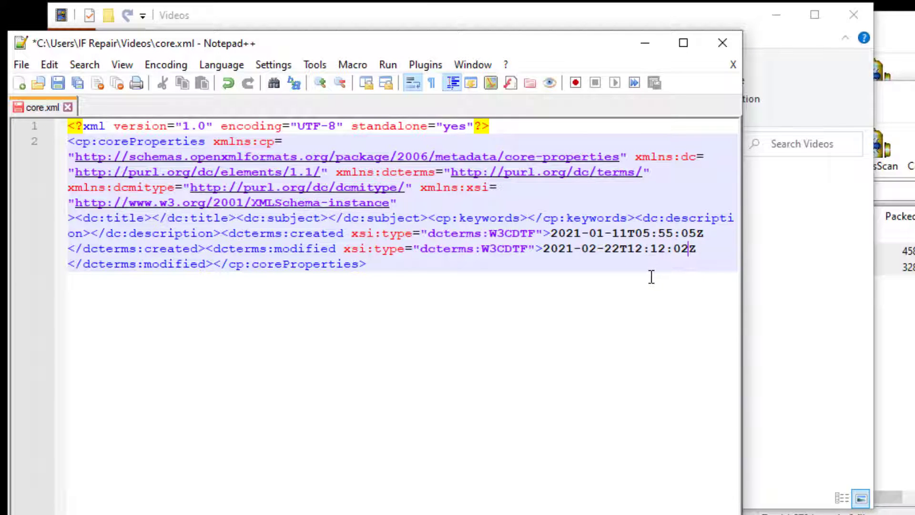
- Save and close core.xml, and exit Notepad++
left_click(59, 83)
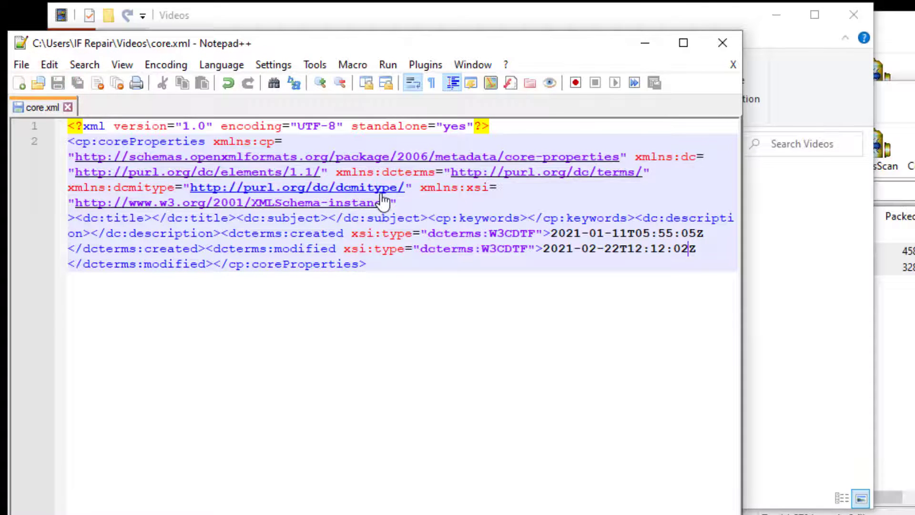
left_click(70, 107)
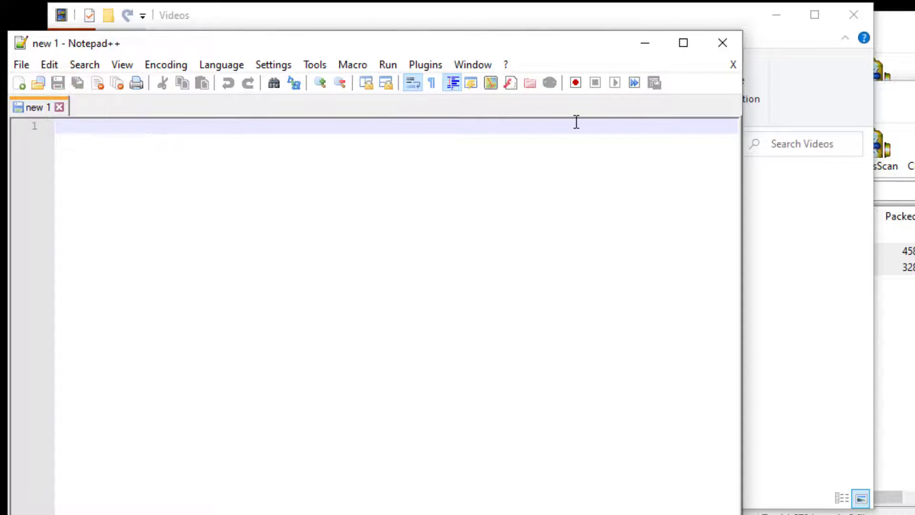
left_click(725, 41)
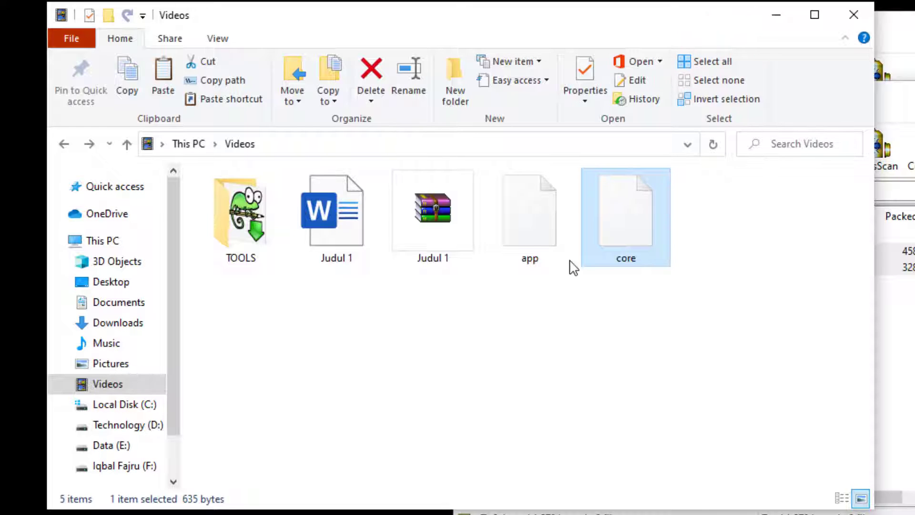
- Arrange the Videos folder window beside the WinRAR docProps window so the app and core files and the archive listing are both accessible
left_click(906, 353)
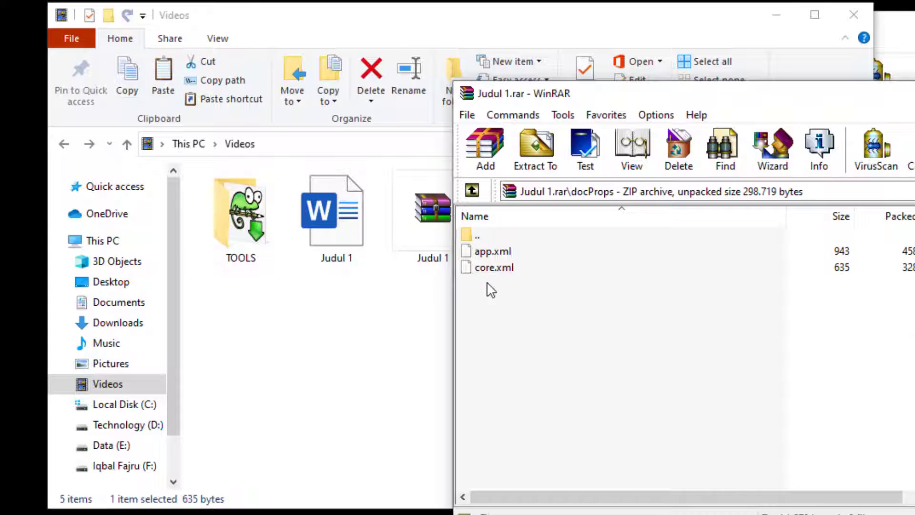
left_click(392, 292)
left_click(553, 231)
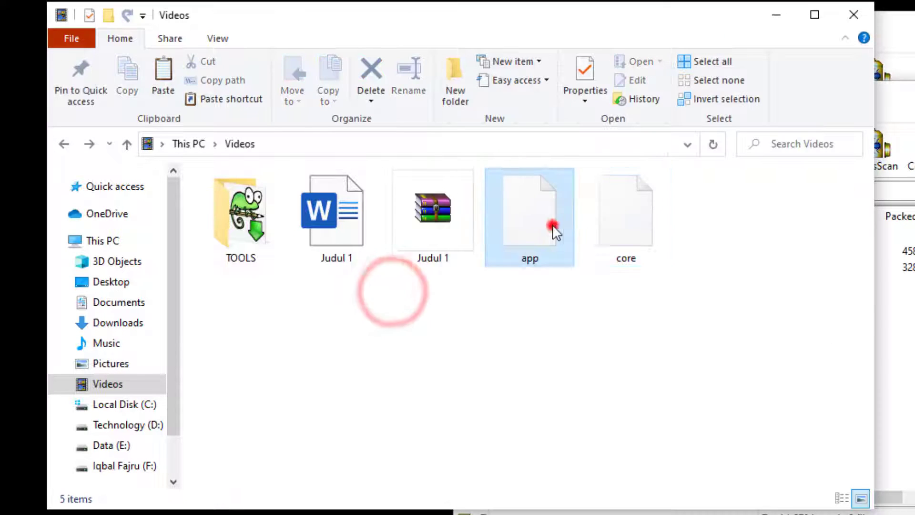
left_click(607, 239)
left_click_drag(566, 29, 453, 23)
left_click_drag(370, 22, 310, 24)
left_click(746, 355)
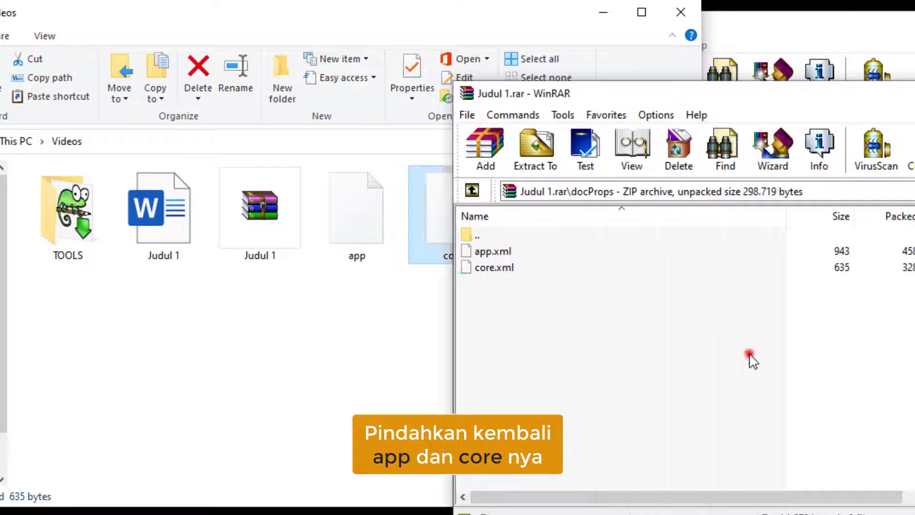
left_click_drag(613, 90, 666, 96)
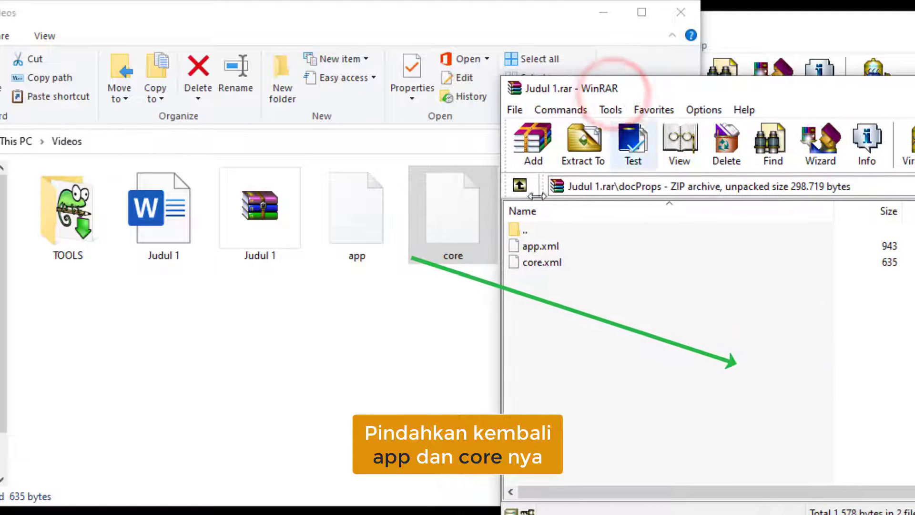
- Add the edited app and core files from the Videos folder to the archive's docProps folder, replacing the existing copies with the default archive settings
left_click(347, 246)
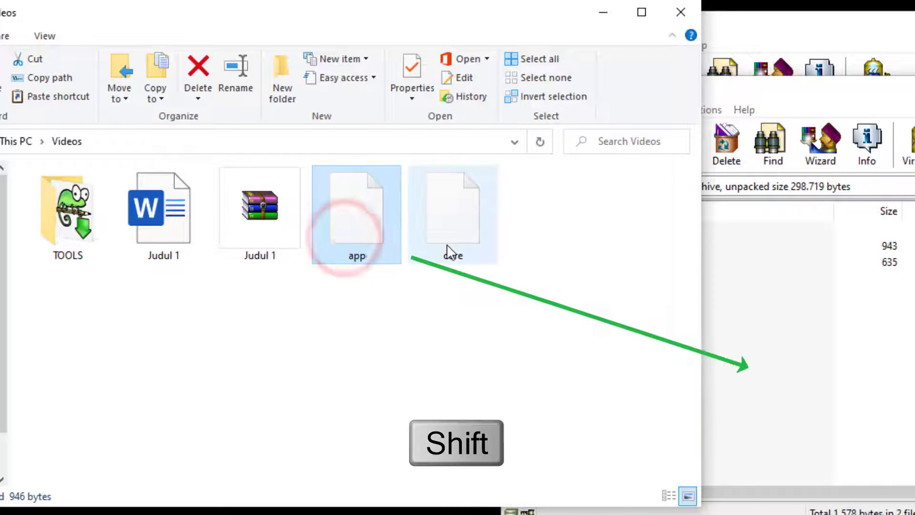
left_click(465, 231, "shift")
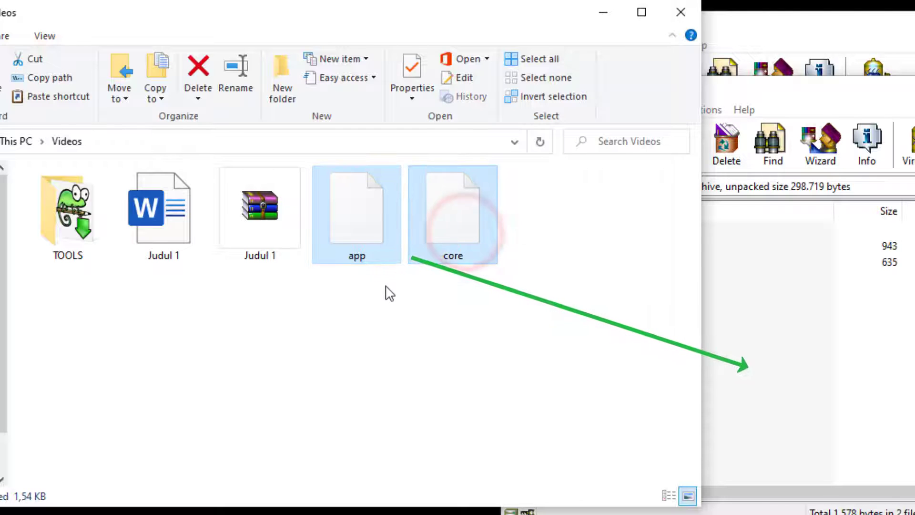
left_click_drag(447, 234, 771, 332)
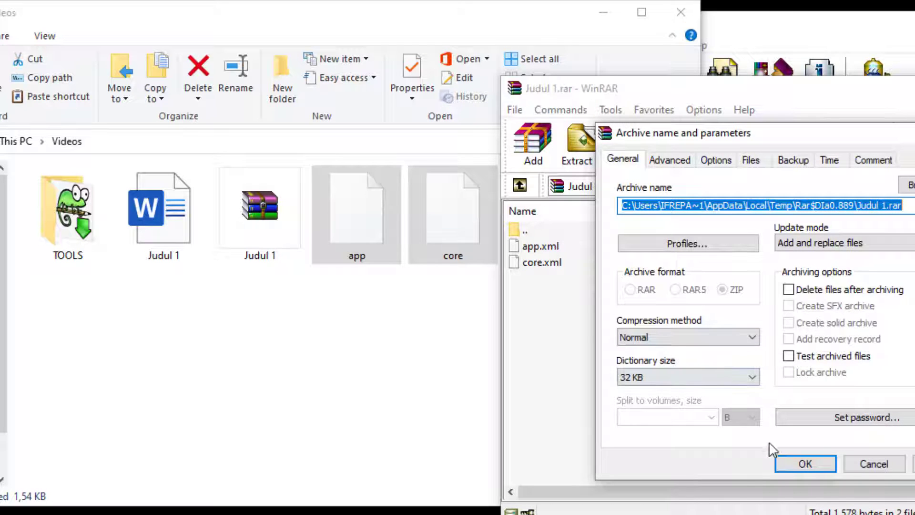
left_click(800, 468)
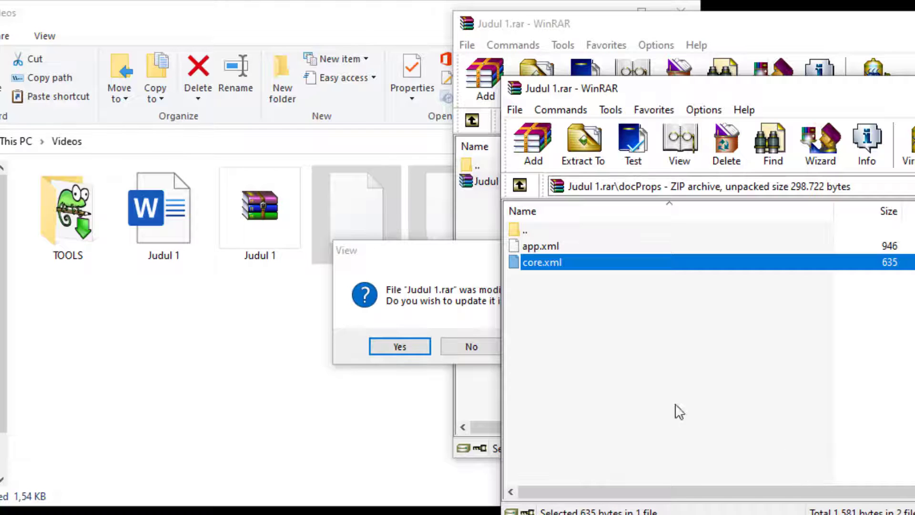
- Update the modified Judul 1.rar inside the outer archive and close the docProps archive window
left_click(450, 245)
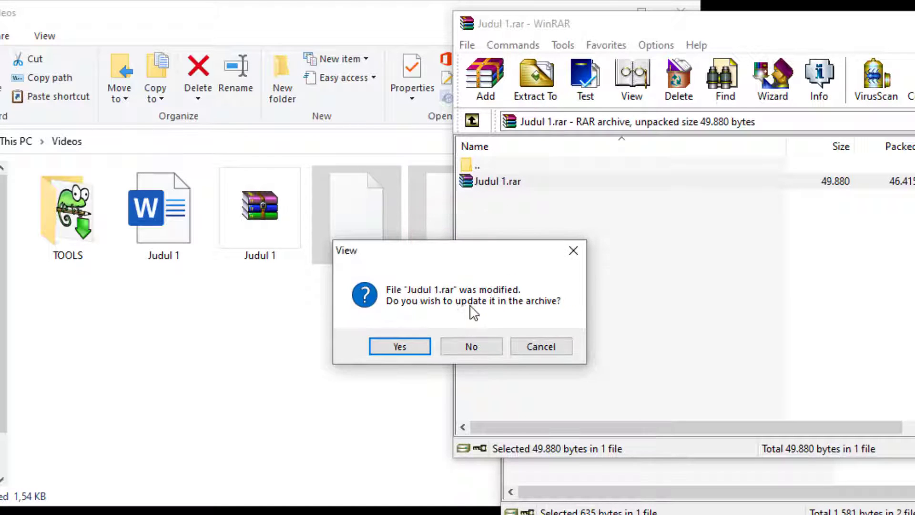
left_click(400, 348)
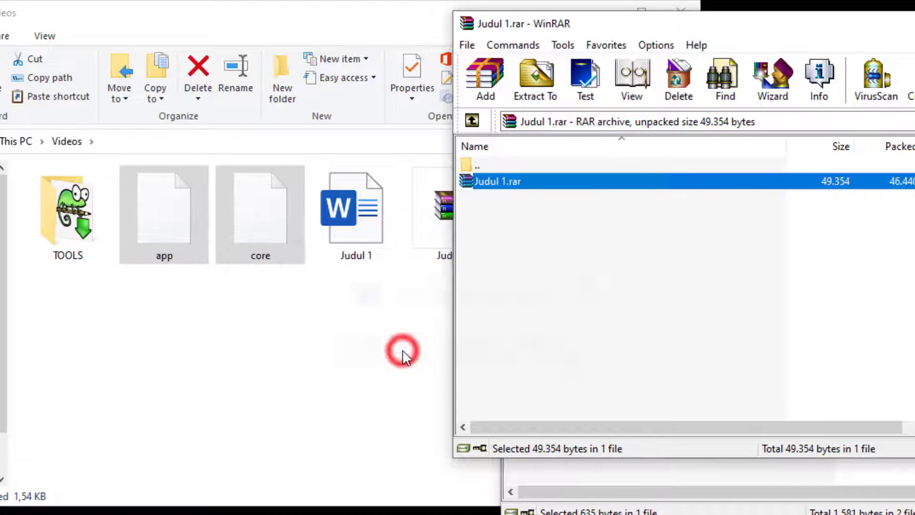
left_click(547, 305)
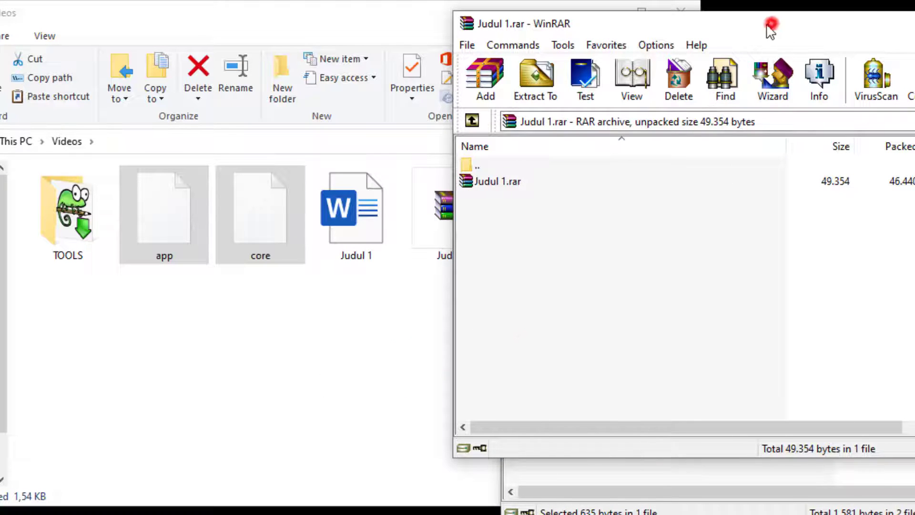
left_click_drag(770, 28, 586, 40)
left_click(904, 92)
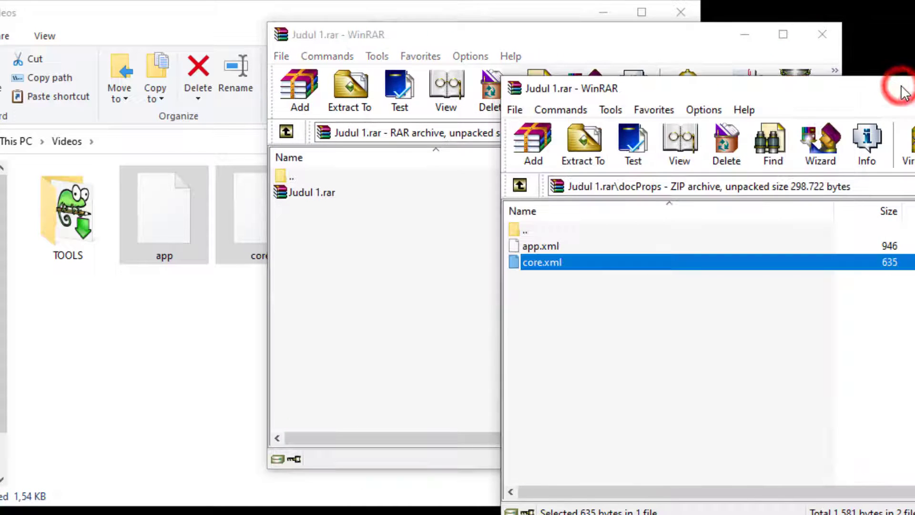
left_click_drag(904, 92, 842, 67)
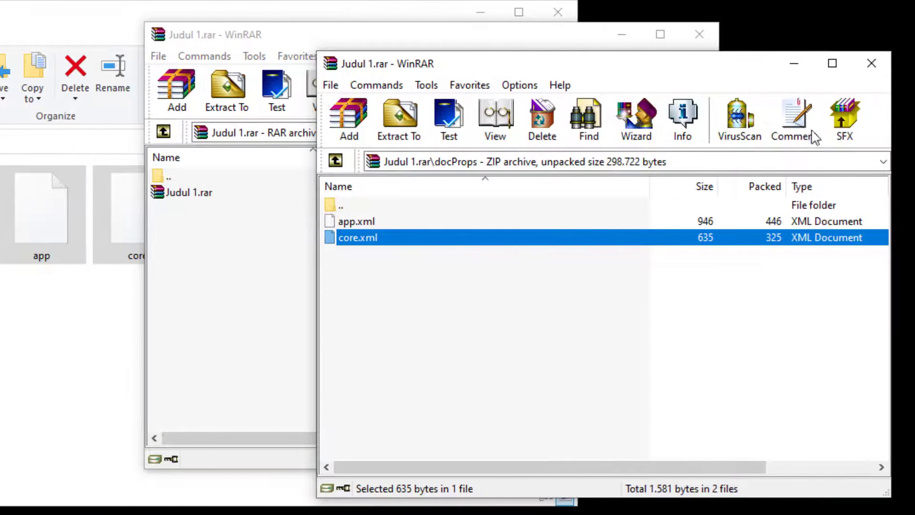
left_click(863, 67)
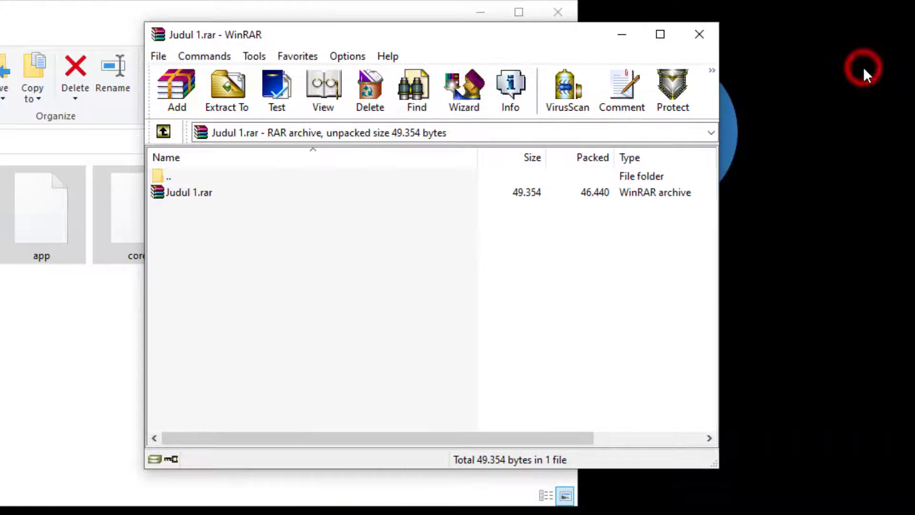
- Rename the inner Judul 1.rar in the outer archive as Judul 222.docx
left_click(213, 193)
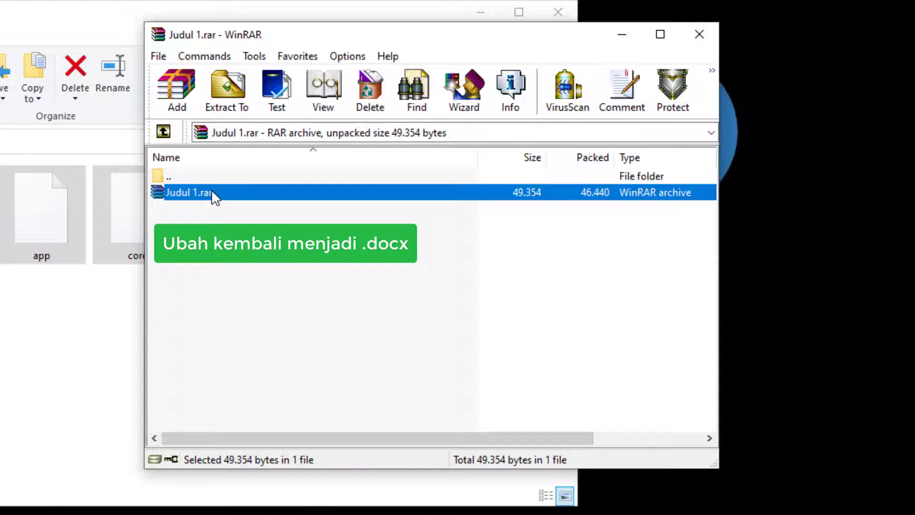
right_click(213, 193)
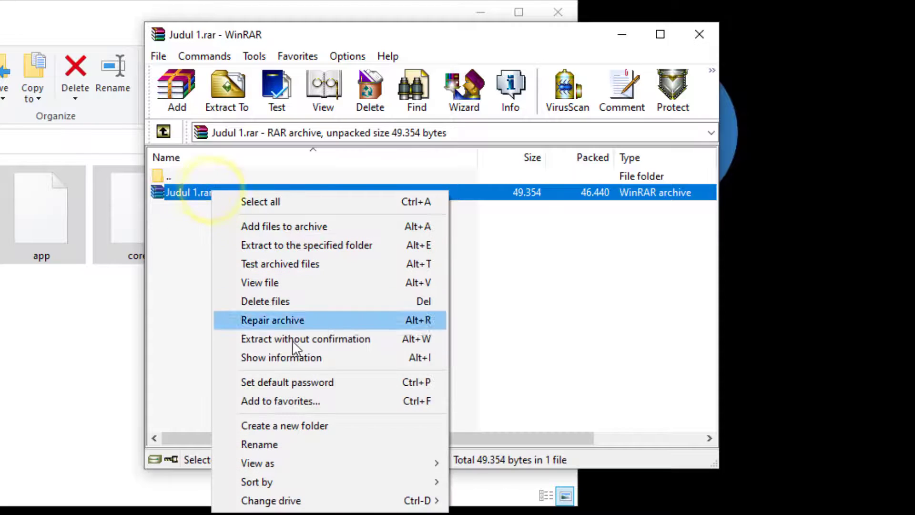
left_click(310, 443)
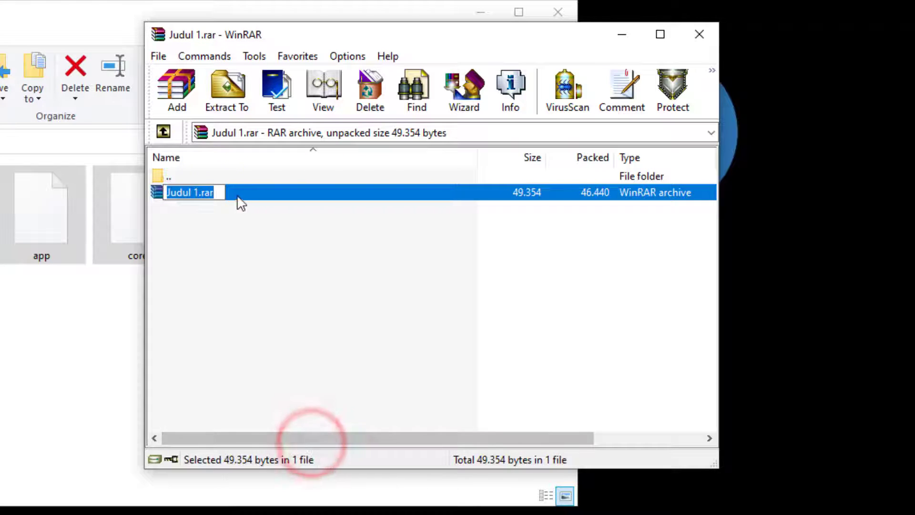
left_click(220, 192)
key("BackSpace")
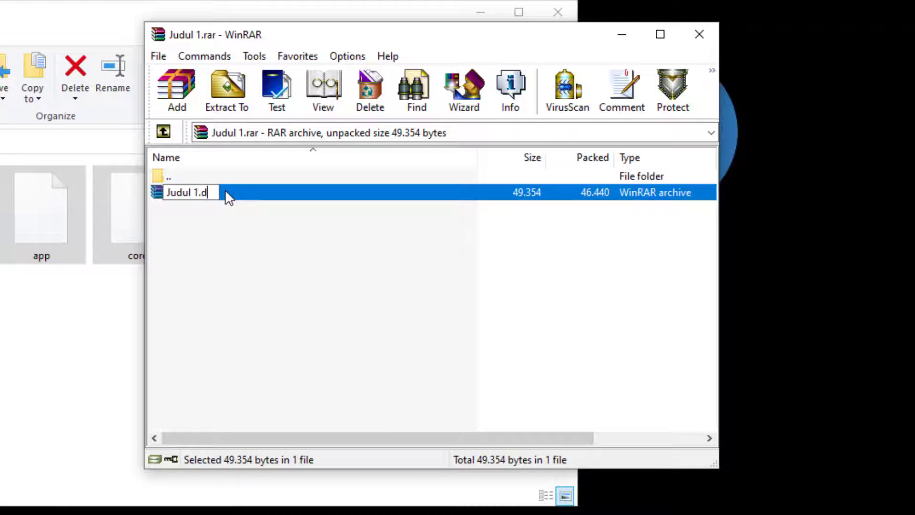
type("docx")
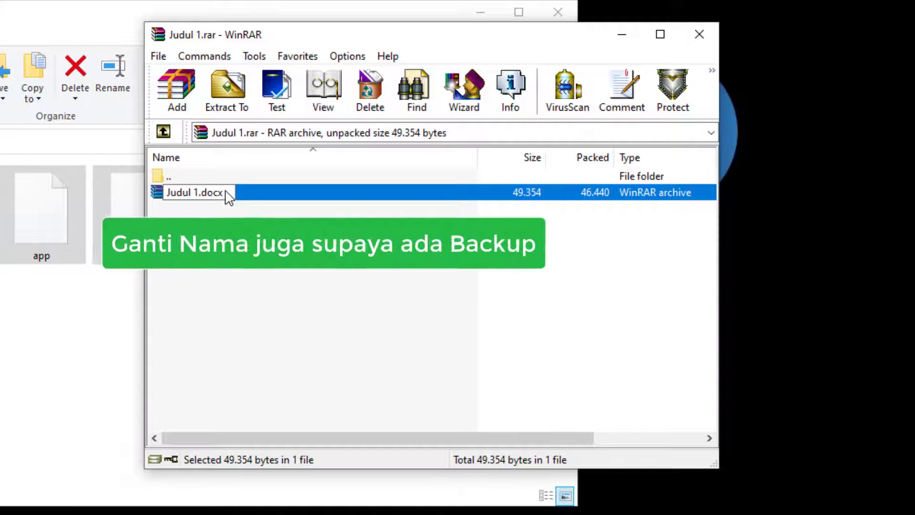
left_click(197, 191)
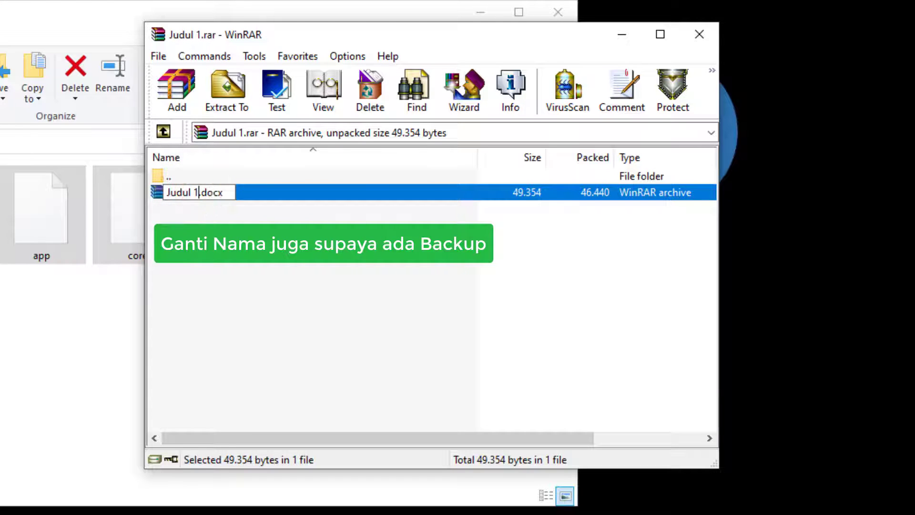
type("22")
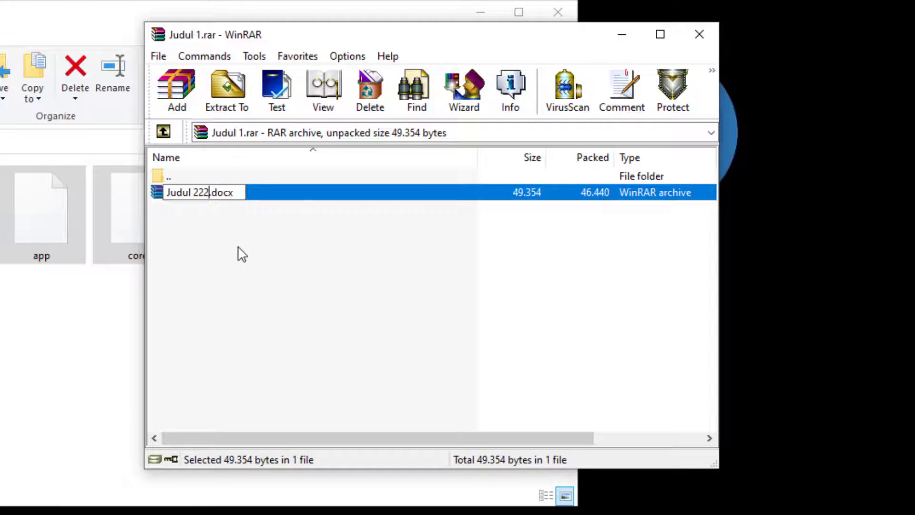
type("2")
left_click(259, 272)
- Extract Judul 222.docx from the archive into the Videos folder
left_click(179, 195)
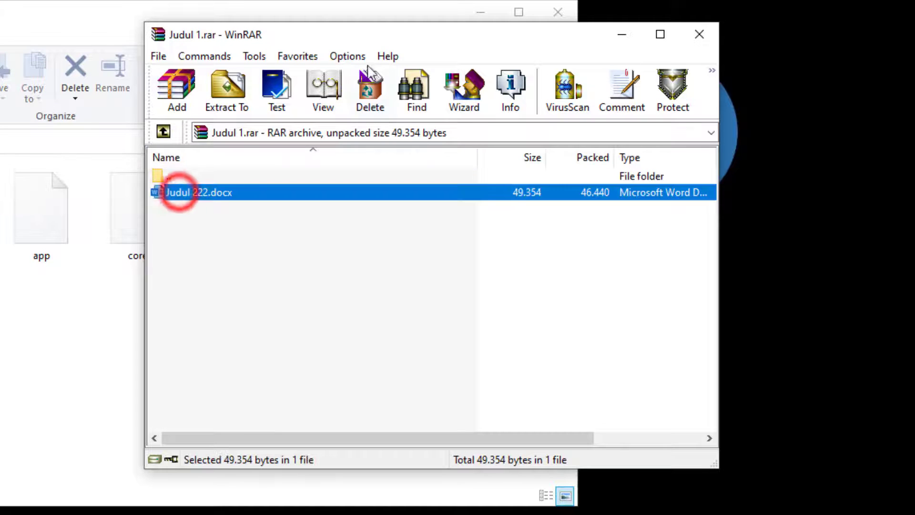
left_click_drag(355, 43, 529, 42)
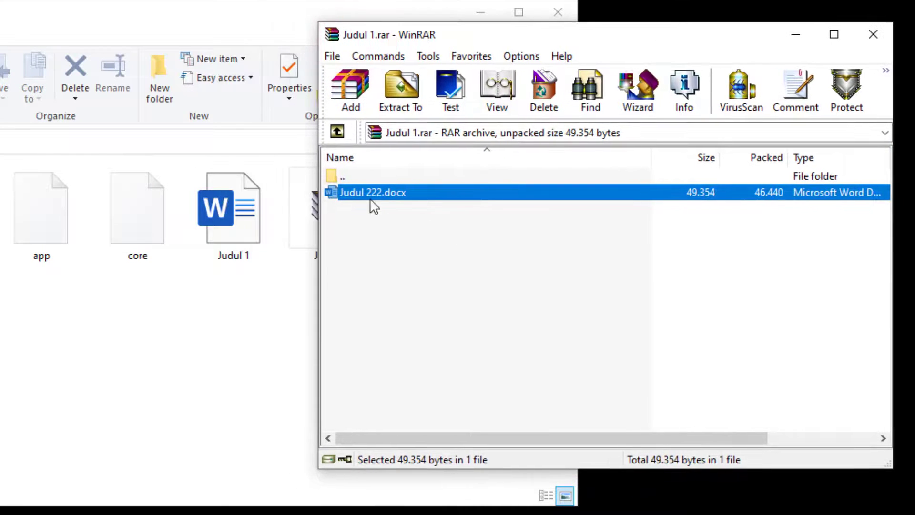
left_click_drag(377, 198, 185, 323)
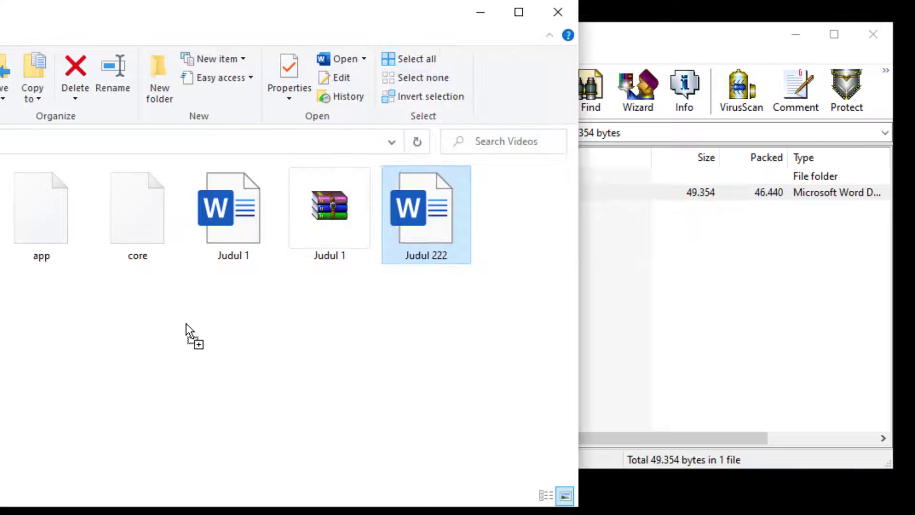
left_click(421, 314)
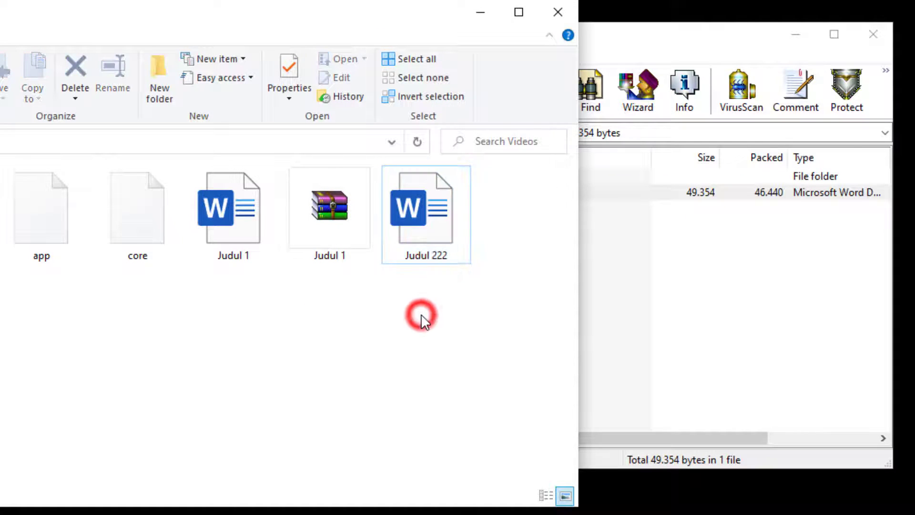
- Open the detailed file properties of the Judul 222 document and bring its Origin section into view
left_click(452, 212)
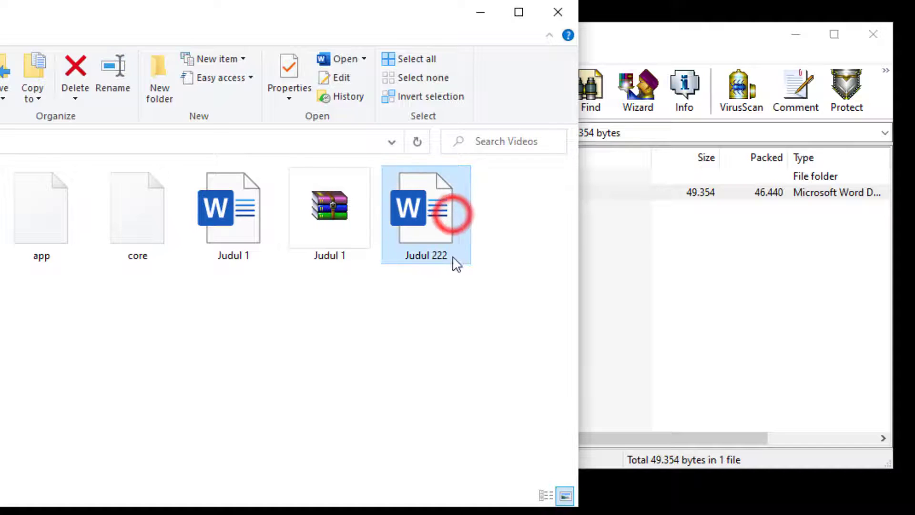
right_click(442, 231)
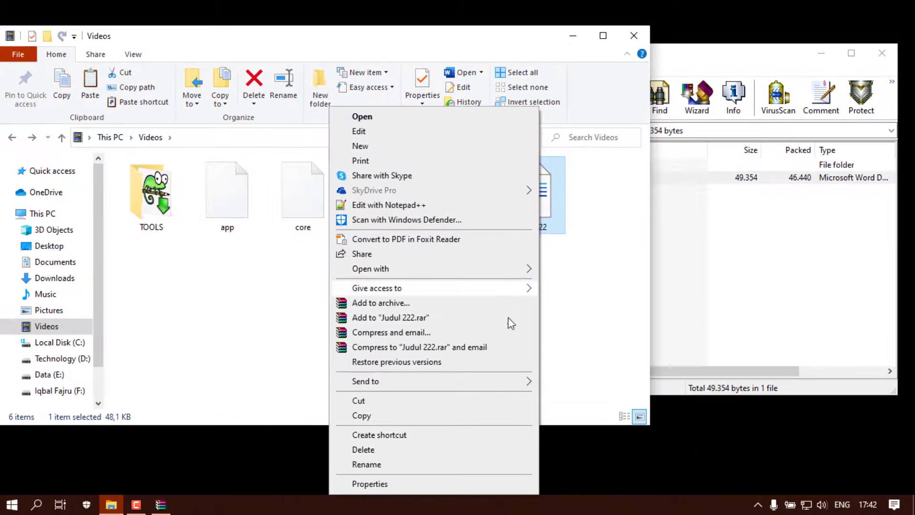
left_click(446, 483)
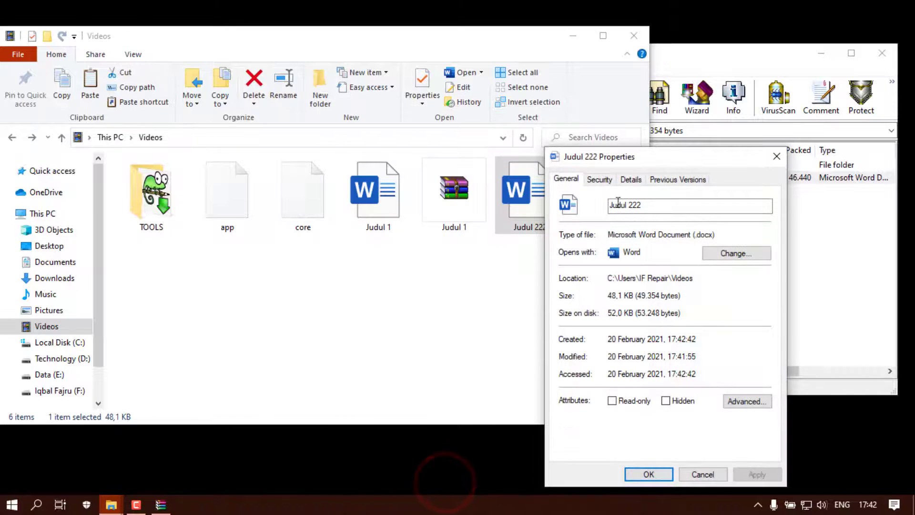
left_click(636, 184)
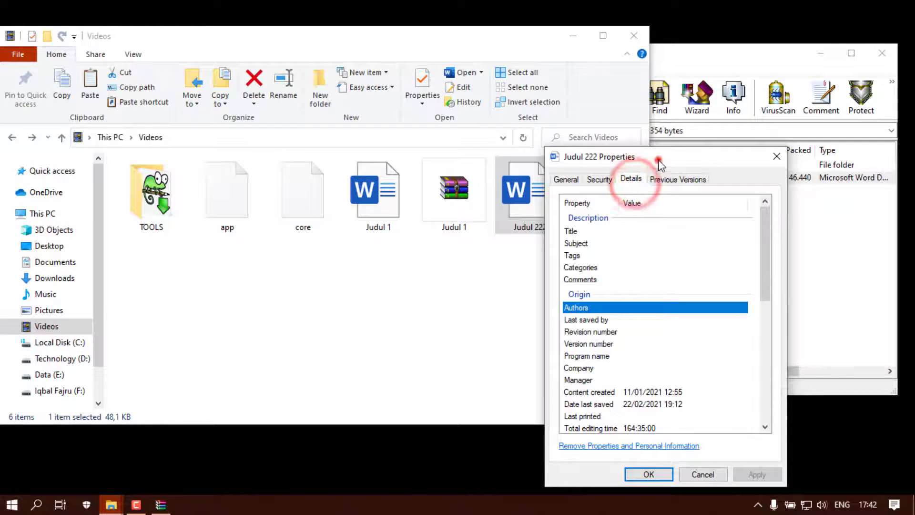
left_click_drag(659, 160, 662, 99)
left_click_drag(768, 180, 765, 218)
- Check the content created date, date last saved and total editing time of Judul 222
left_click(630, 281)
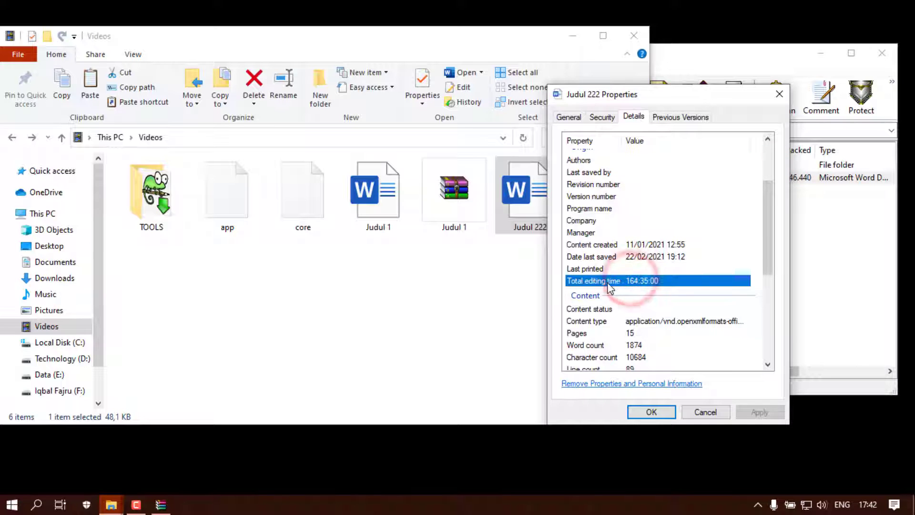
left_click(651, 256)
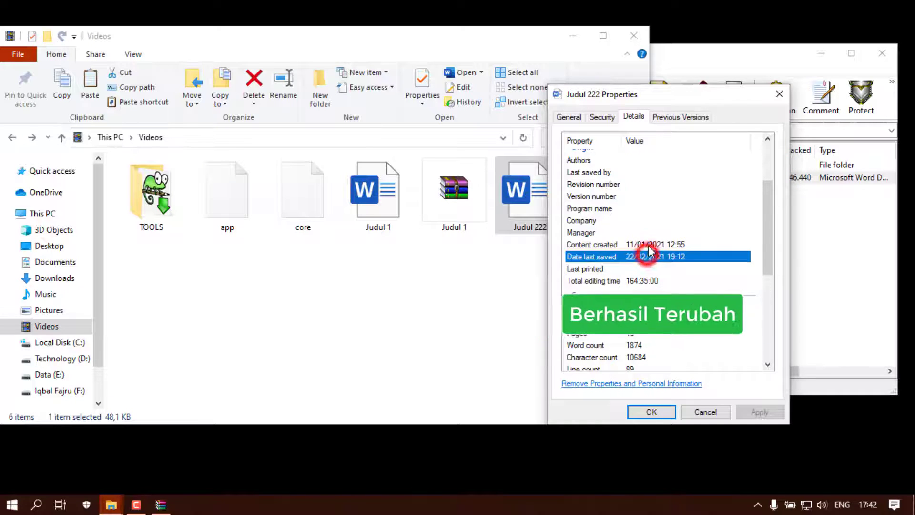
left_click(648, 244)
left_click(650, 257)
left_click(650, 281)
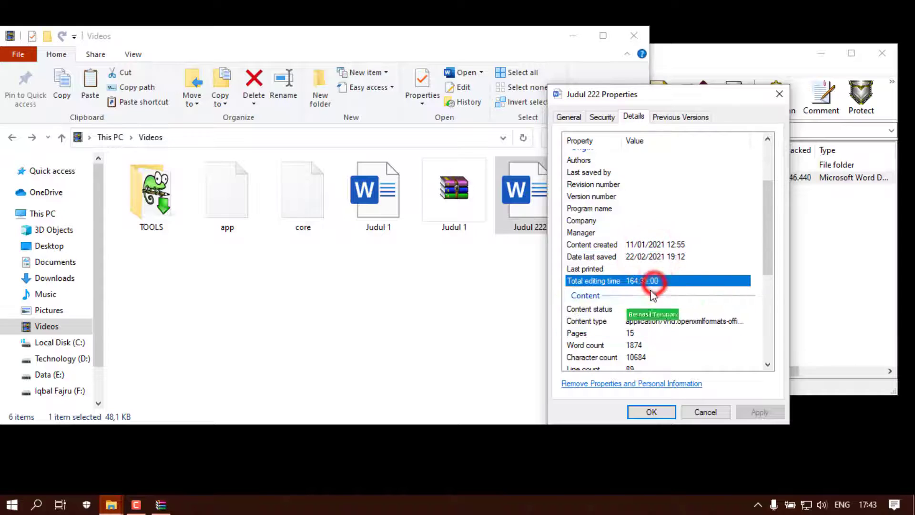
left_click(641, 258)
left_click(649, 244)
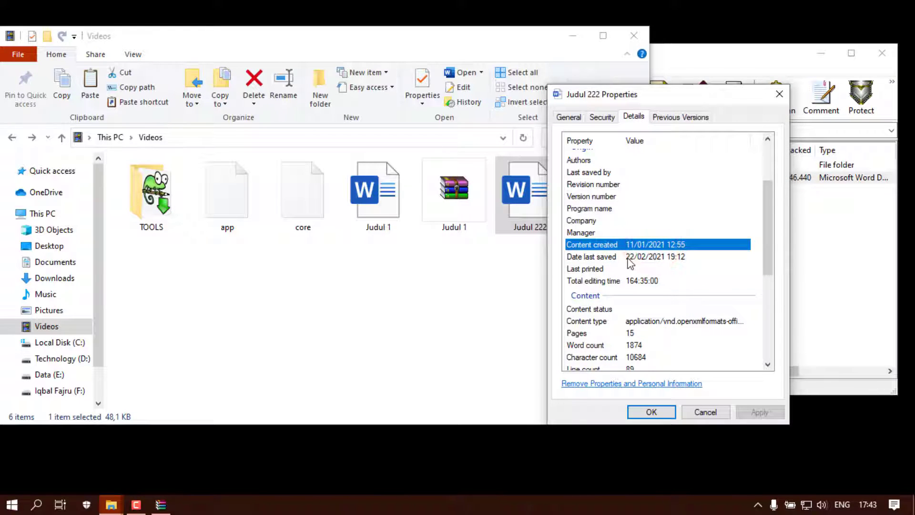
left_click(659, 282)
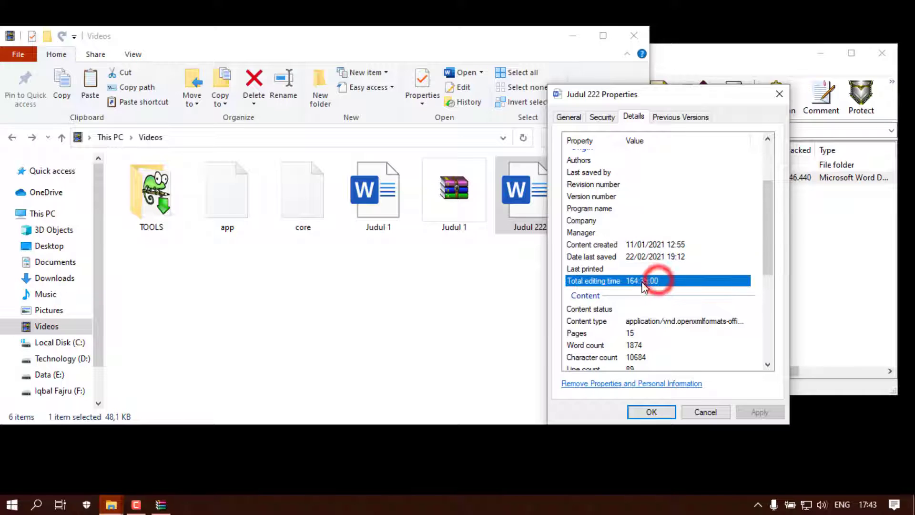
- Open the detailed properties of the original Judul 1 Word document beside those of Judul 222 to compare their dates and editing times
left_click(393, 202)
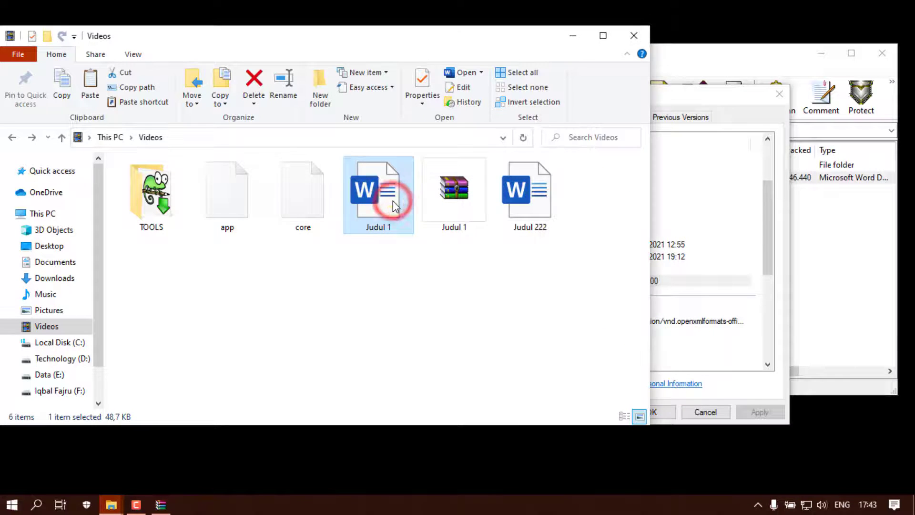
right_click(393, 202)
left_click(272, 485)
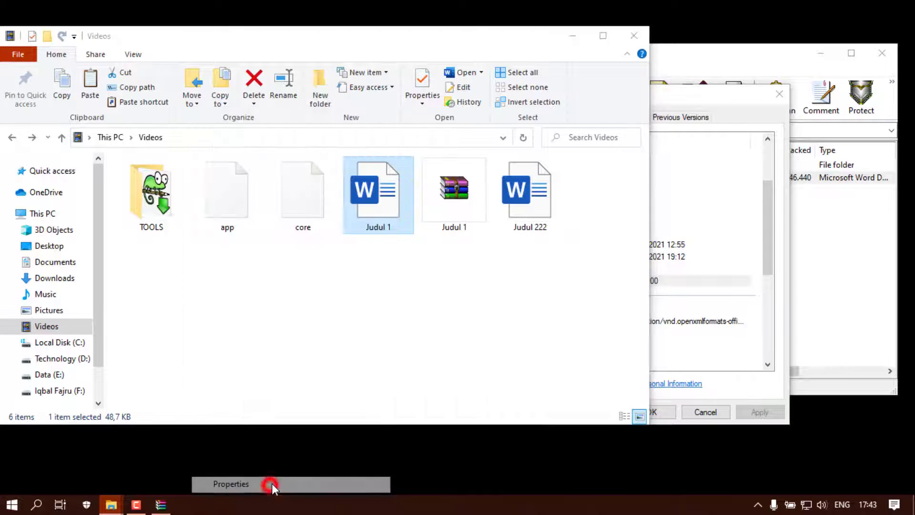
left_click_drag(562, 157, 510, 92)
left_click(717, 98)
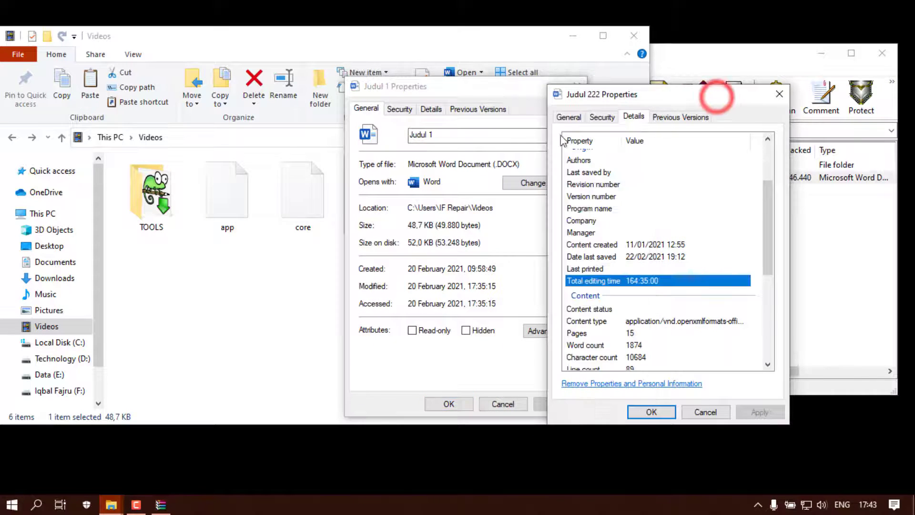
left_click(431, 108)
left_click_drag(453, 172, 450, 218)
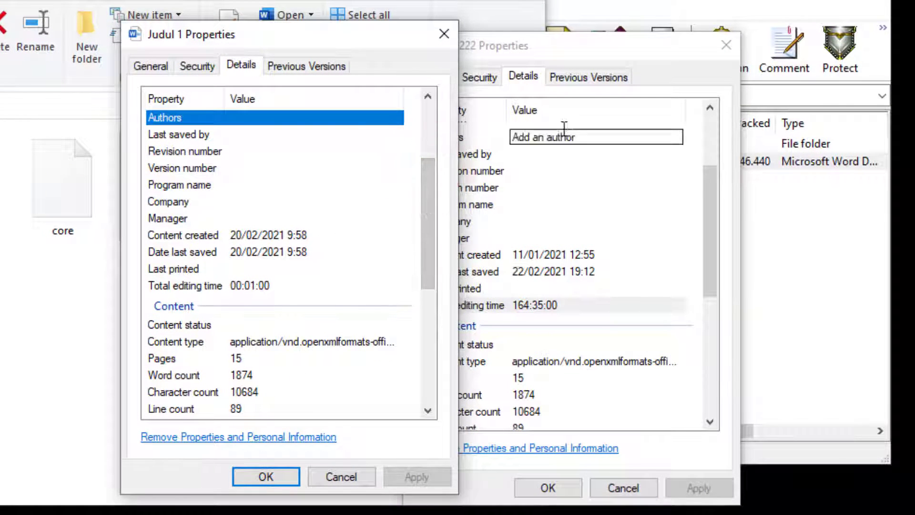
left_click(596, 55)
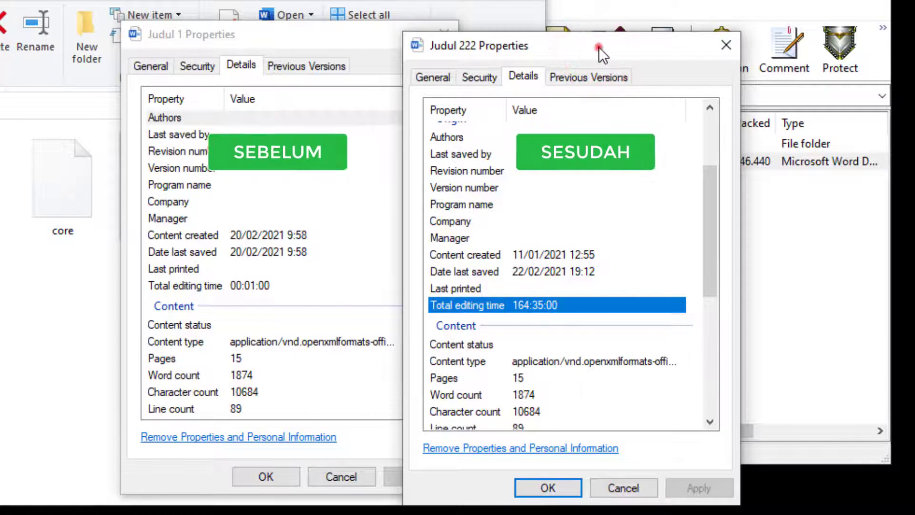
- Finish comparing the two documents' properties by closing both properties windows and the open archive window
left_click_drag(598, 47, 599, 30)
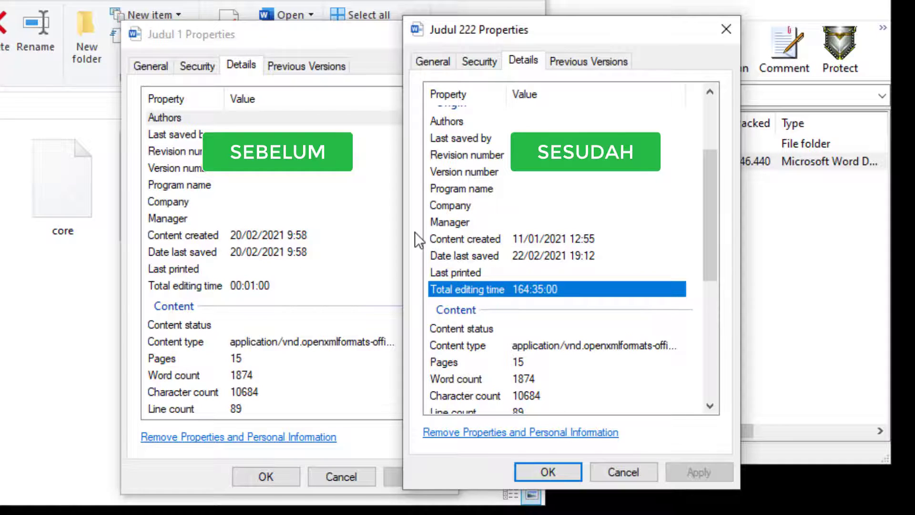
left_click(735, 30)
left_click(443, 37)
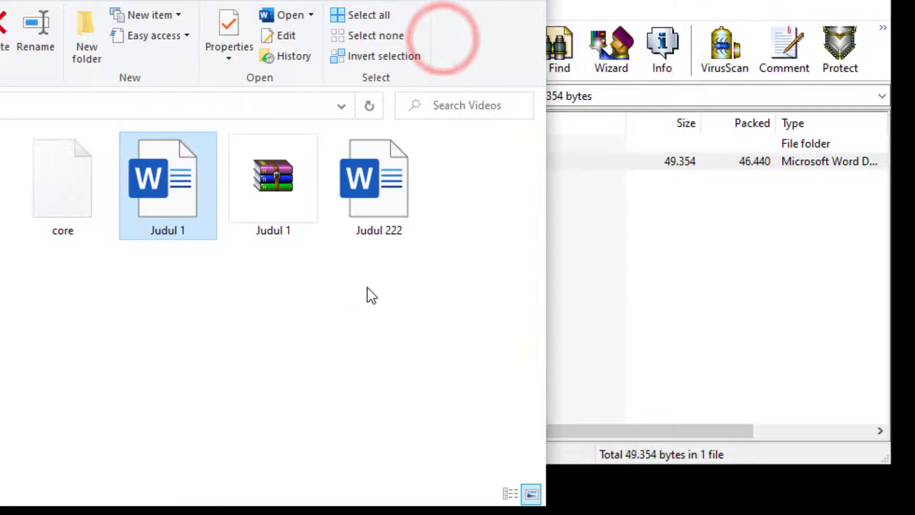
left_click(361, 319)
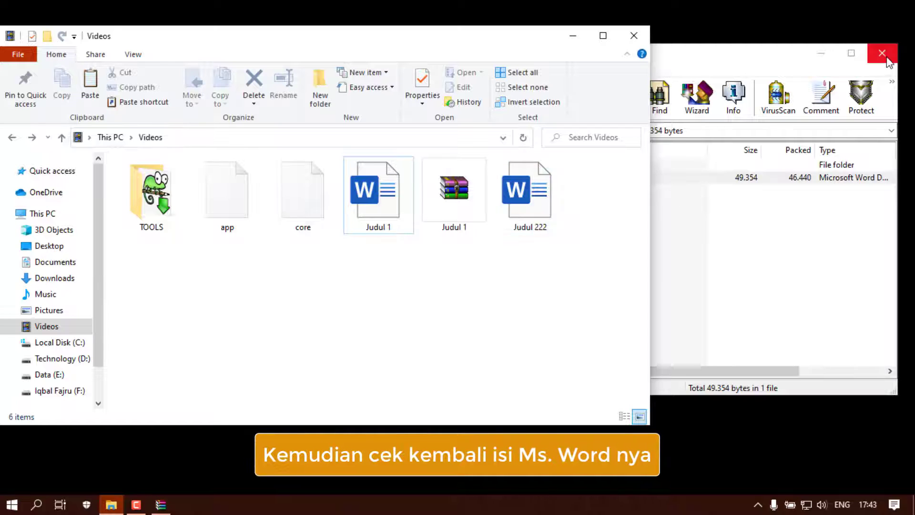
left_click(885, 55)
left_click(557, 257)
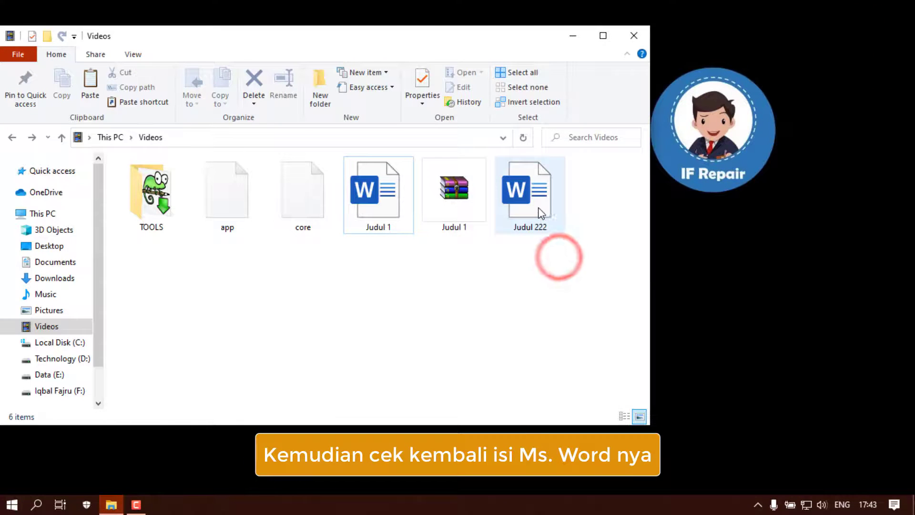
- Open Judul 222 in Word and review its pages, first several at once, also in one-page view enlarged to 172%
double_click(540, 212)
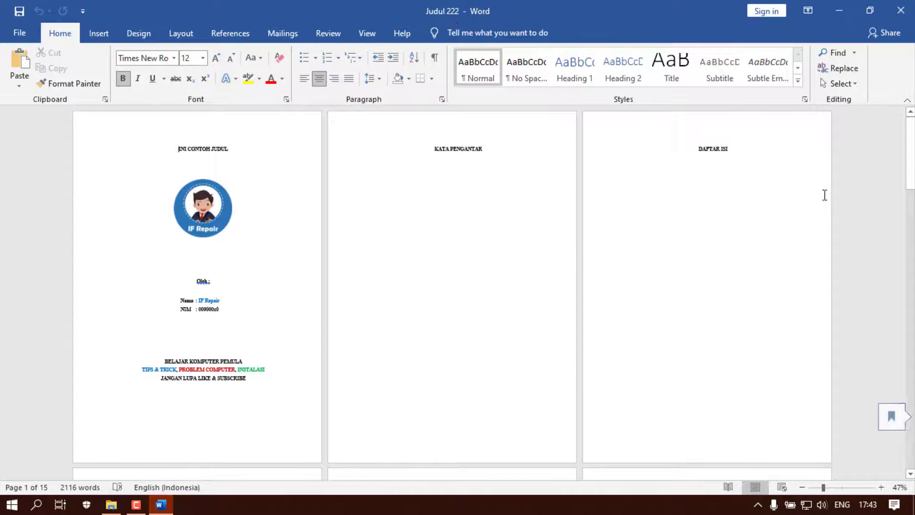
mouse_move(911, 158)
left_mouse_down()
mouse_move(893, 321)
mouse_move(893, 478)
mouse_move(910, 401)
mouse_move(908, 158)
left_mouse_up()
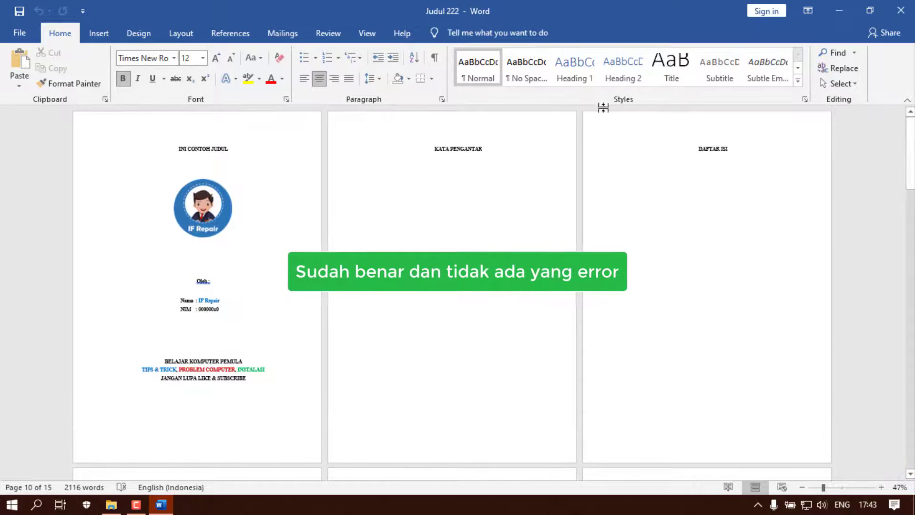
left_click(370, 31)
left_click(393, 55)
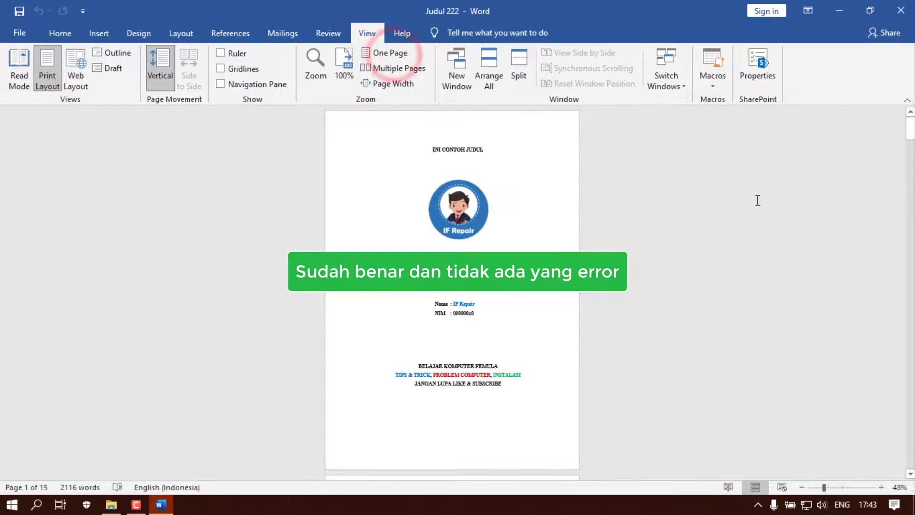
left_click(850, 487)
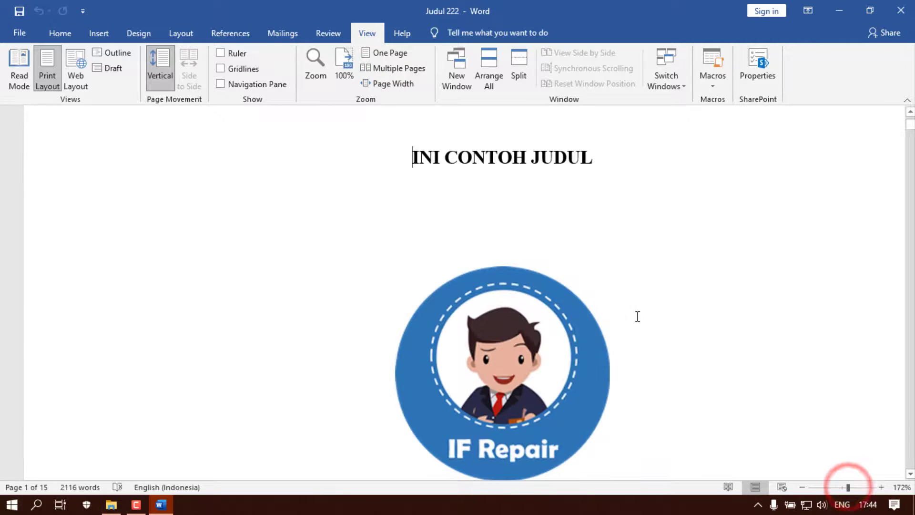
scroll(637, 317, "down", 10)
scroll(637, 316, "down", 4)
scroll(637, 317, "up", 10)
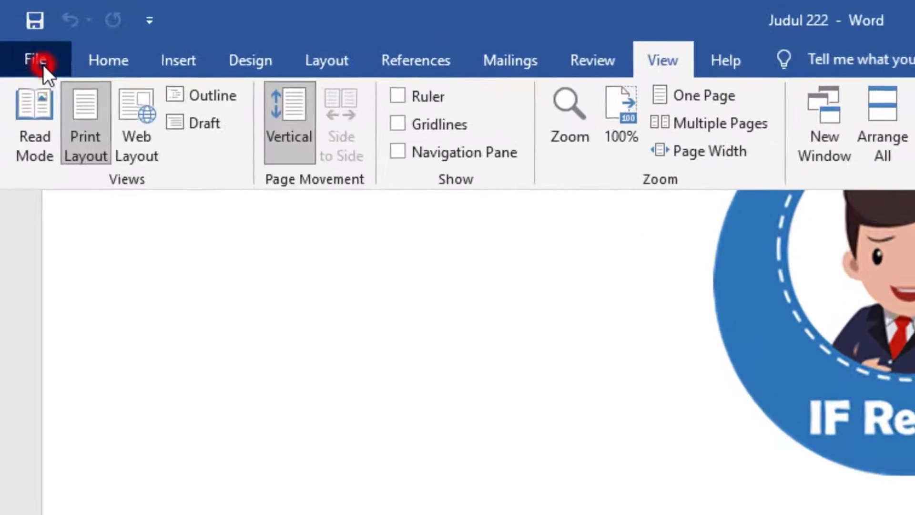
- Check Judul 222's total editing time and related dates in its document info, and close the document and the Videos folder window
left_click(20, 32)
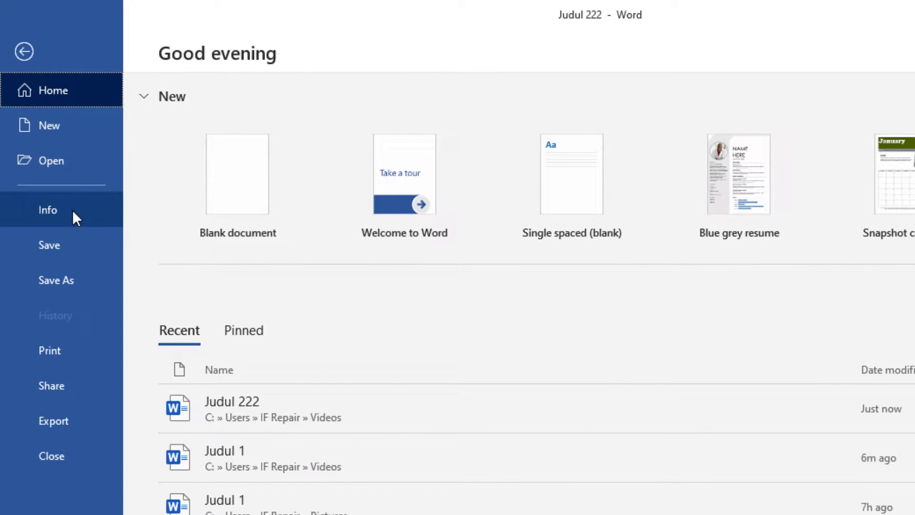
left_click(73, 209)
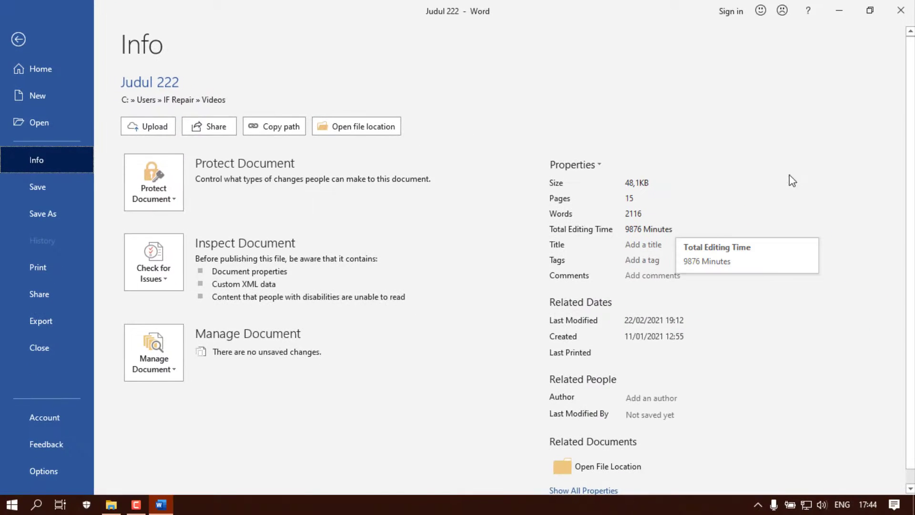
left_click(901, 5)
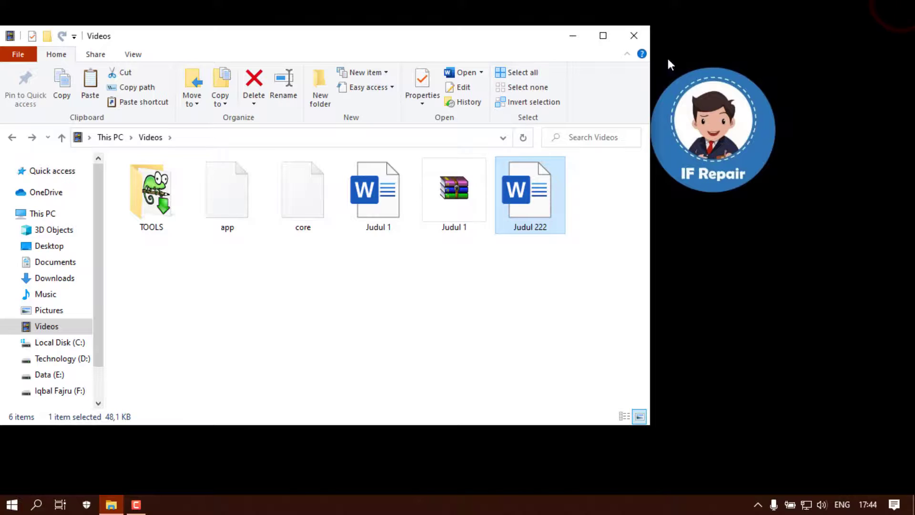
left_click(634, 35)
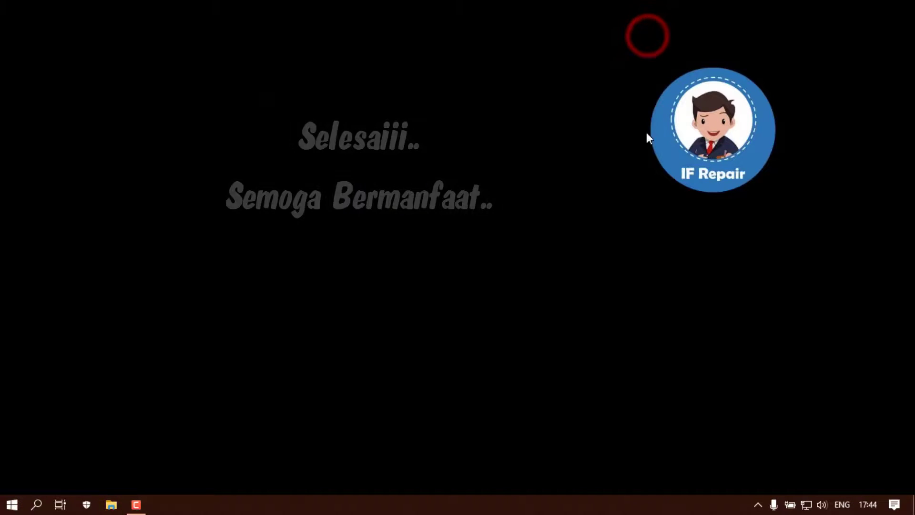